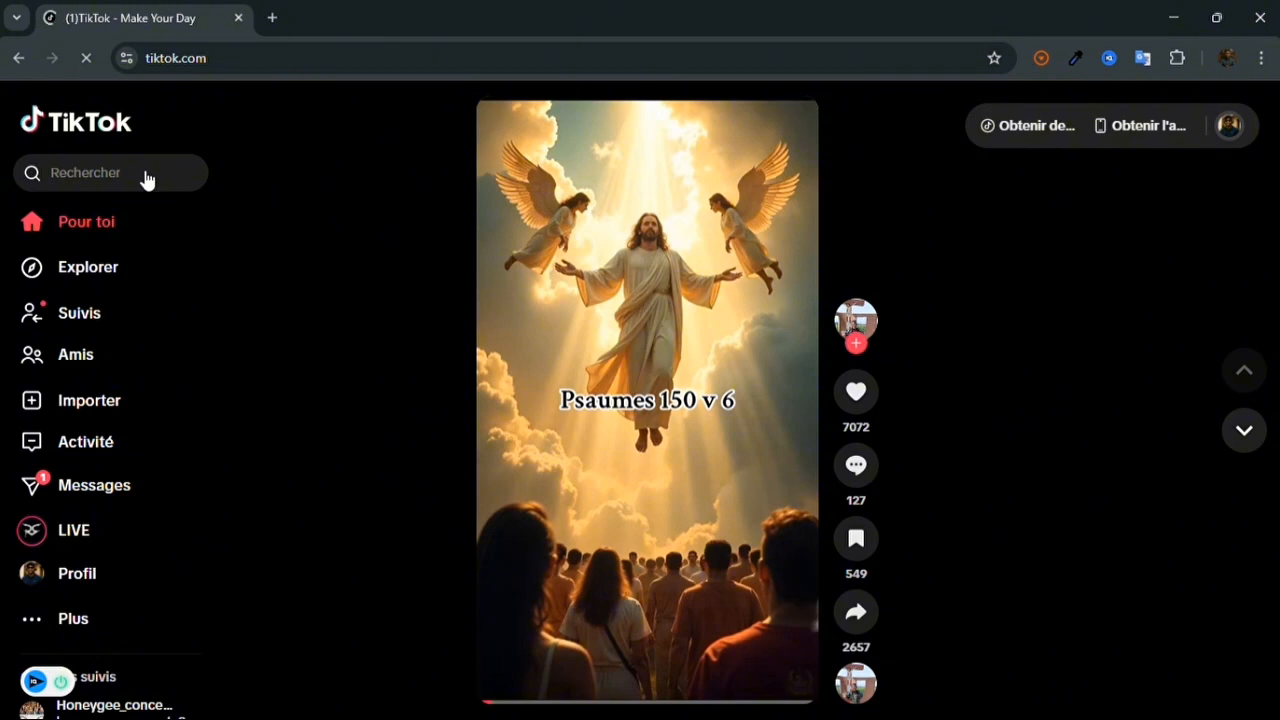
# Search TikTok for "animation drôle français" using the matching suggestion
pyautogui.click(143, 175)
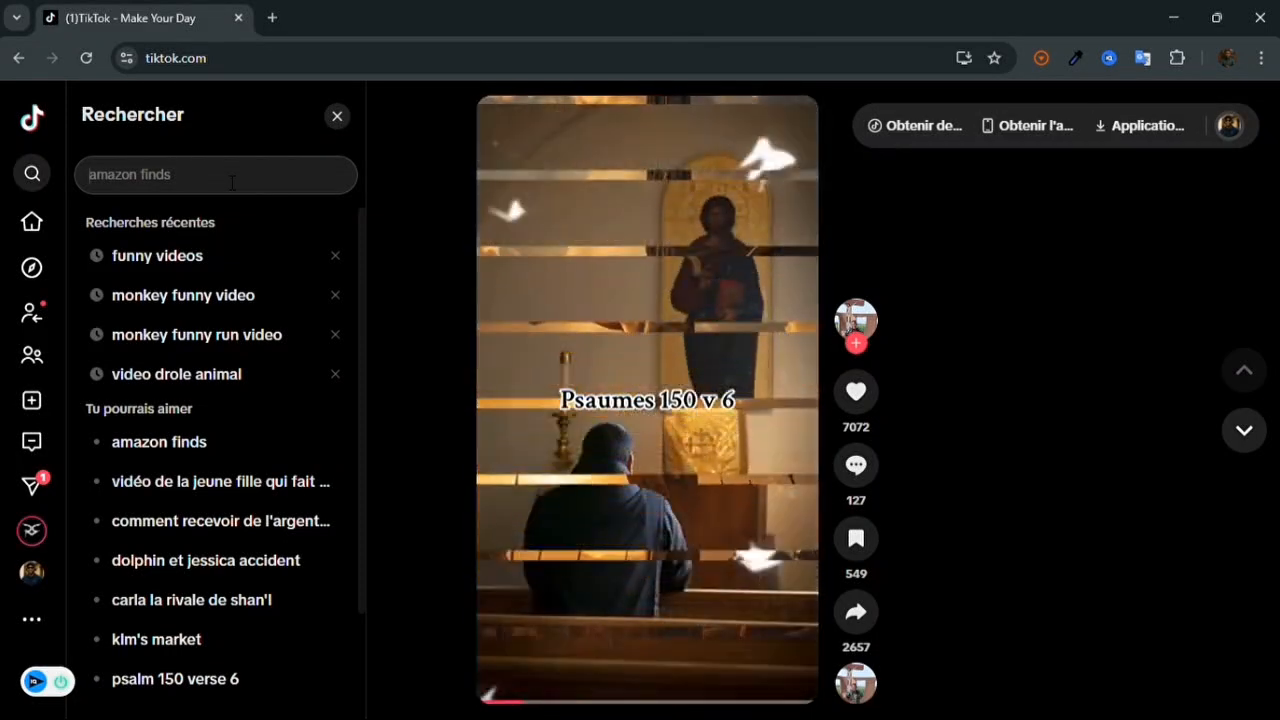
pyautogui.write('animation')
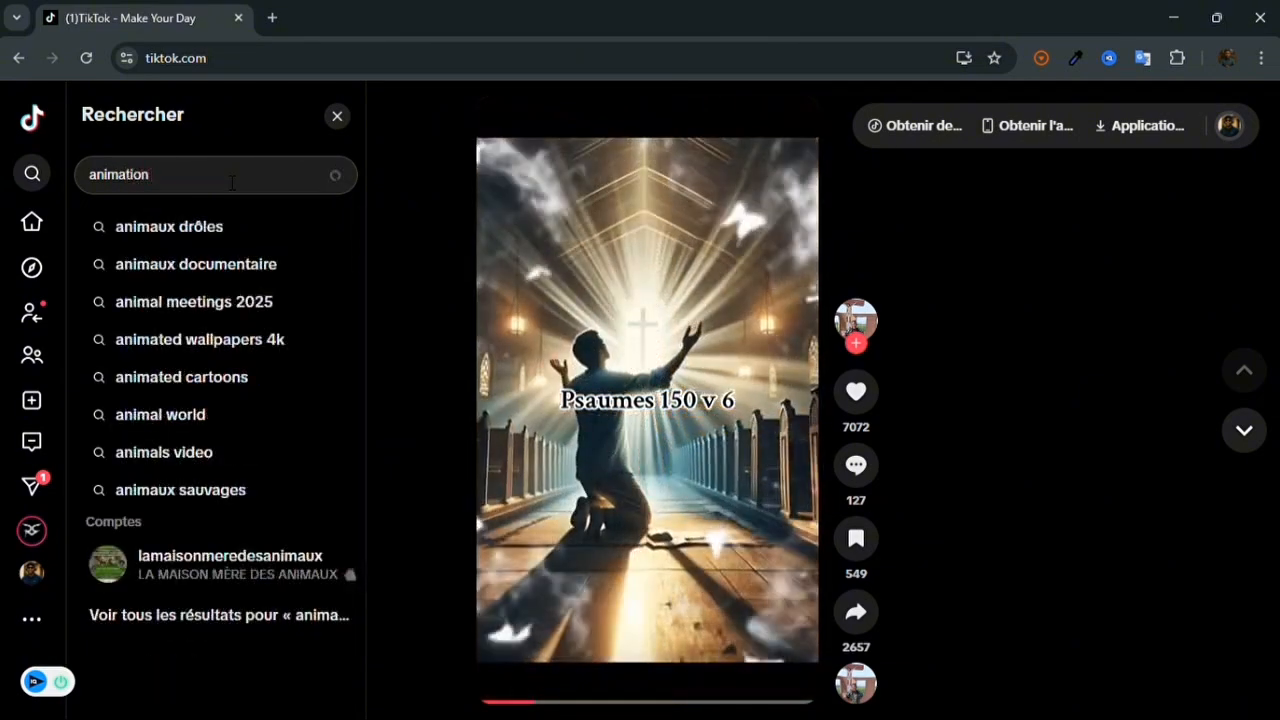
pyautogui.write(' dr')
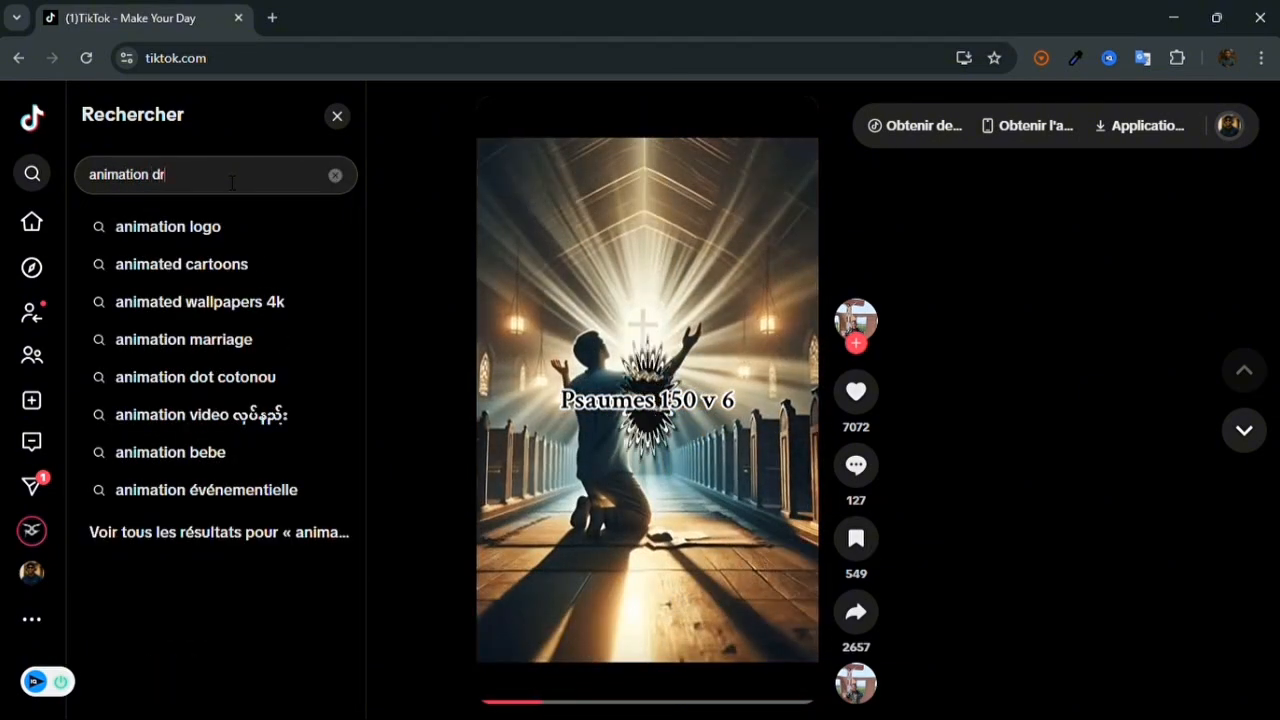
pyautogui.write('ôle')
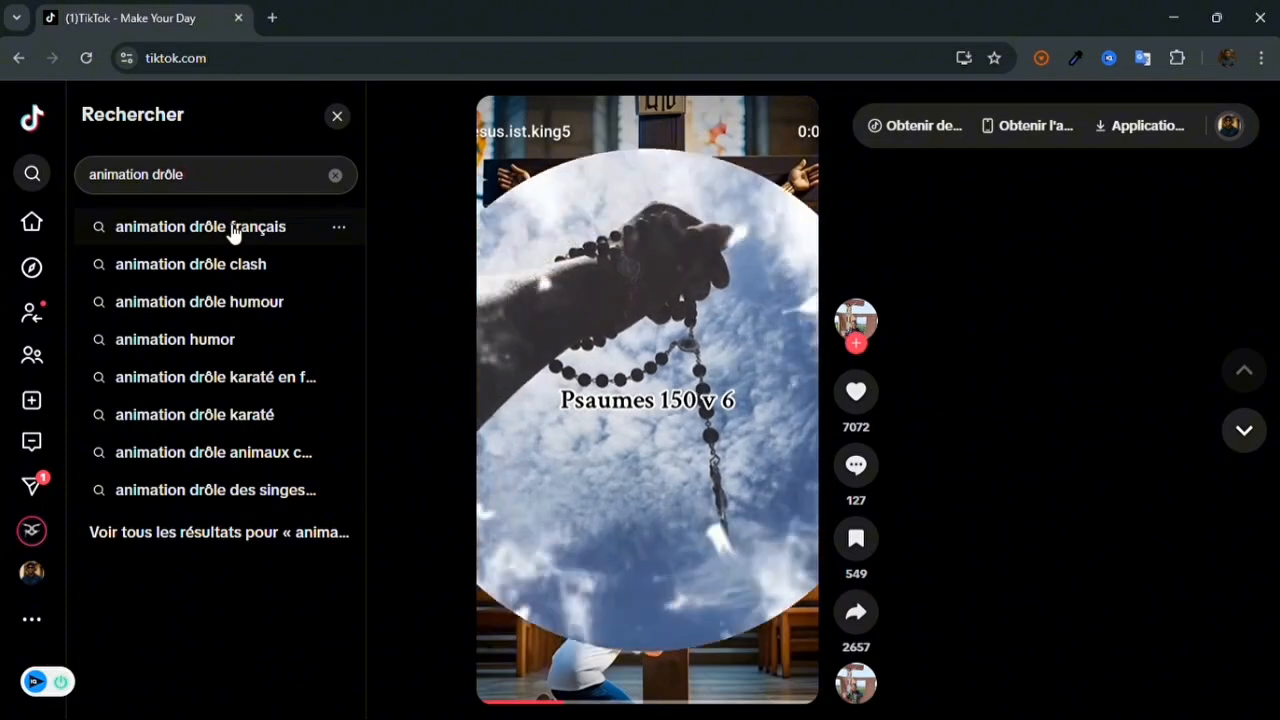
pyautogui.click(231, 229)
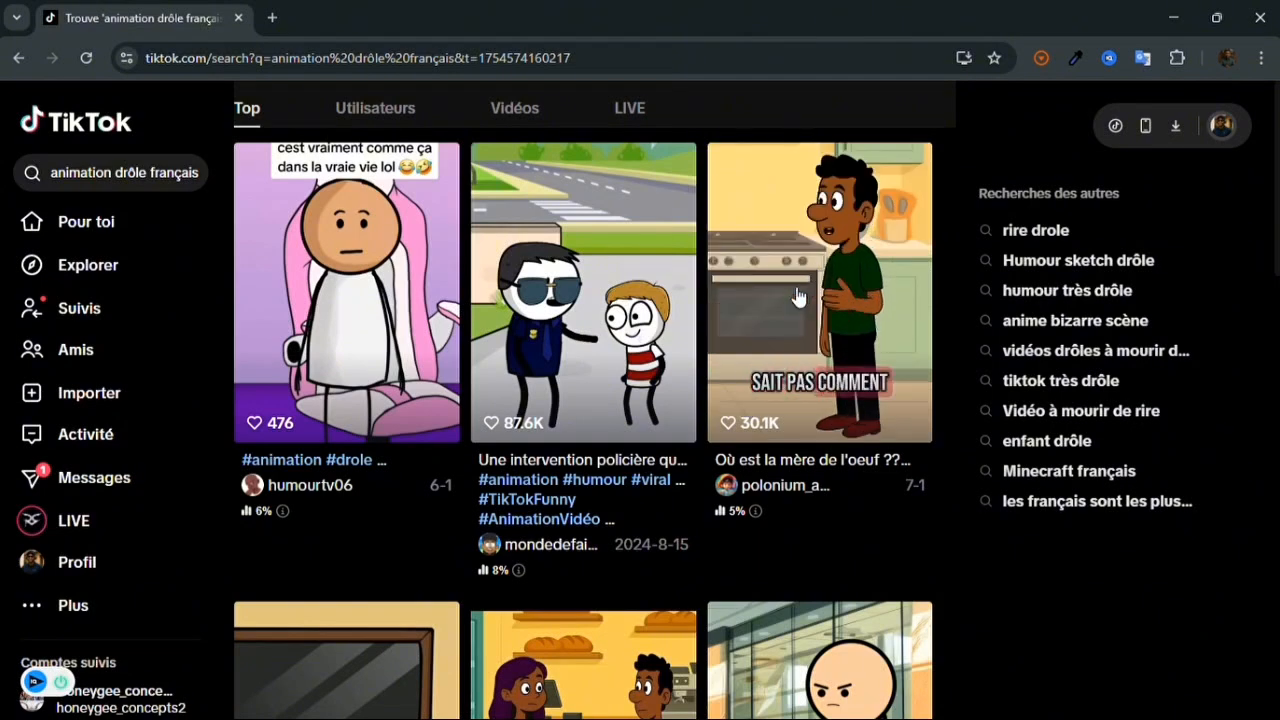
# Open the video "Où est la mère de l'oeuf ??" from the search results and copy its link
pyautogui.click(797, 294)
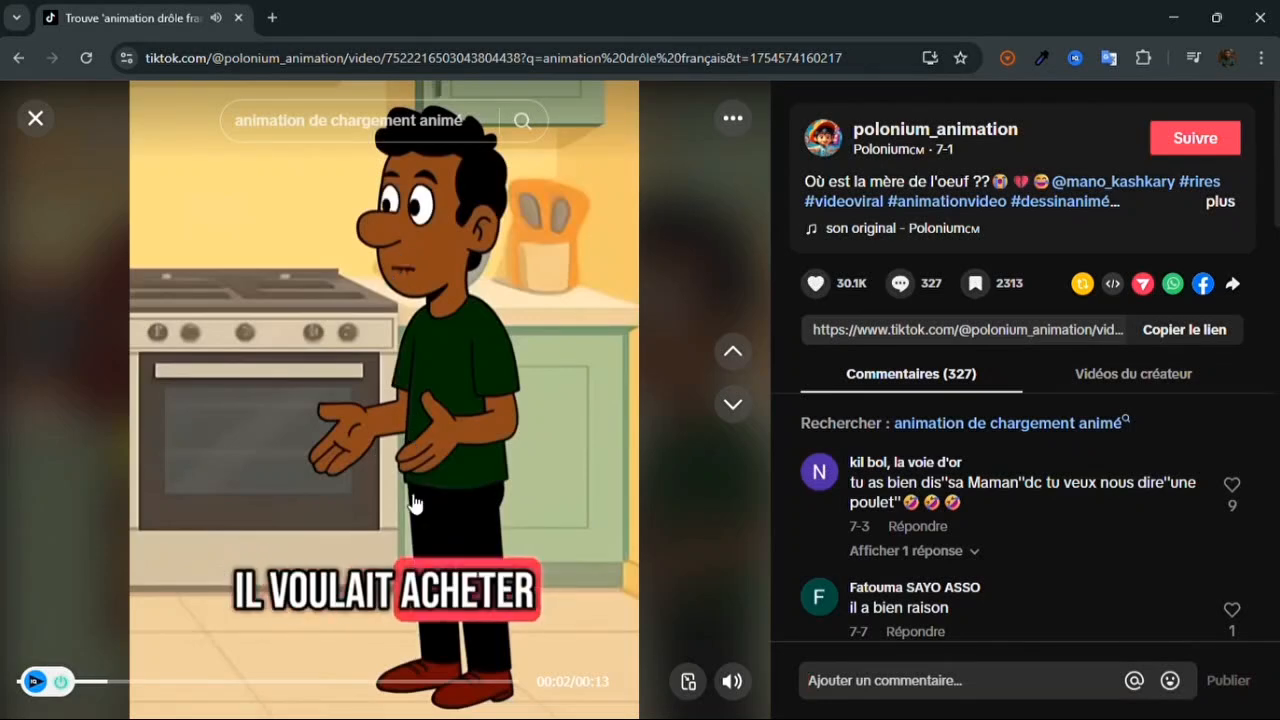
pyautogui.click(1163, 330)
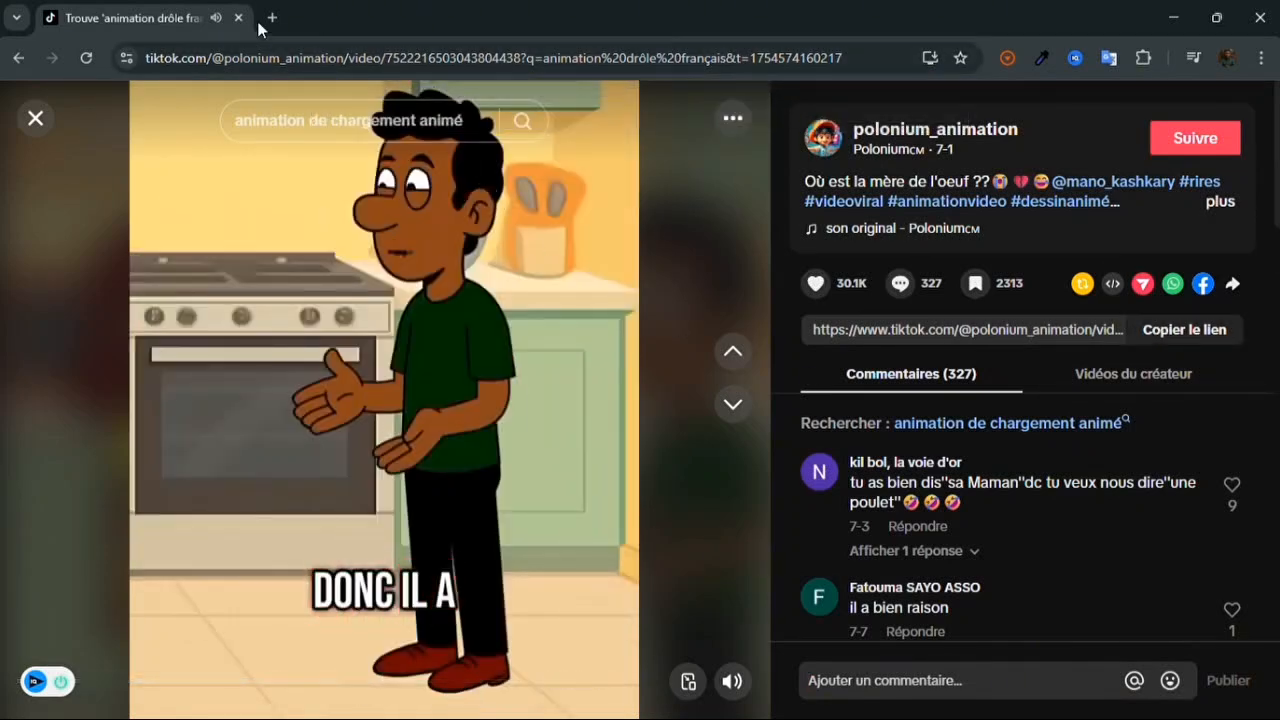
# Open the SnapTik TikTok downloader site in a new browser tab
pyautogui.click(270, 18)
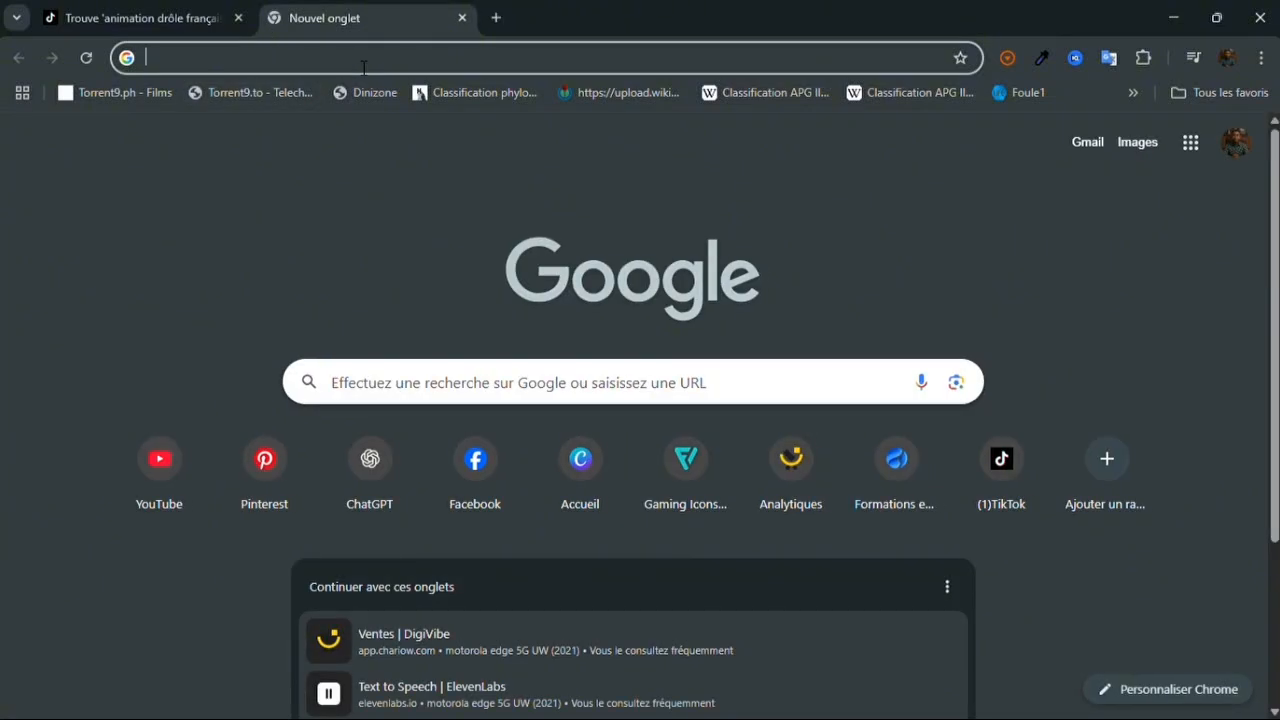
pyautogui.write('snaptik')
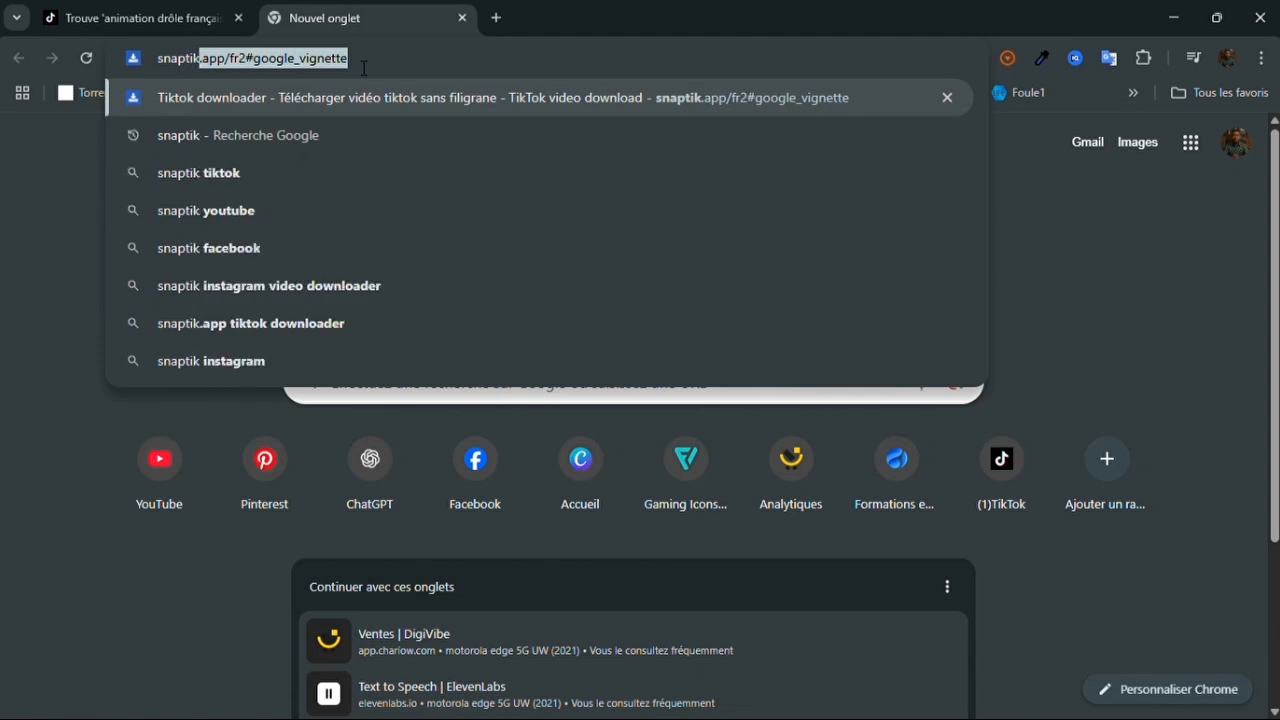
pyautogui.press('BackSpace')
pyautogui.press('Return')
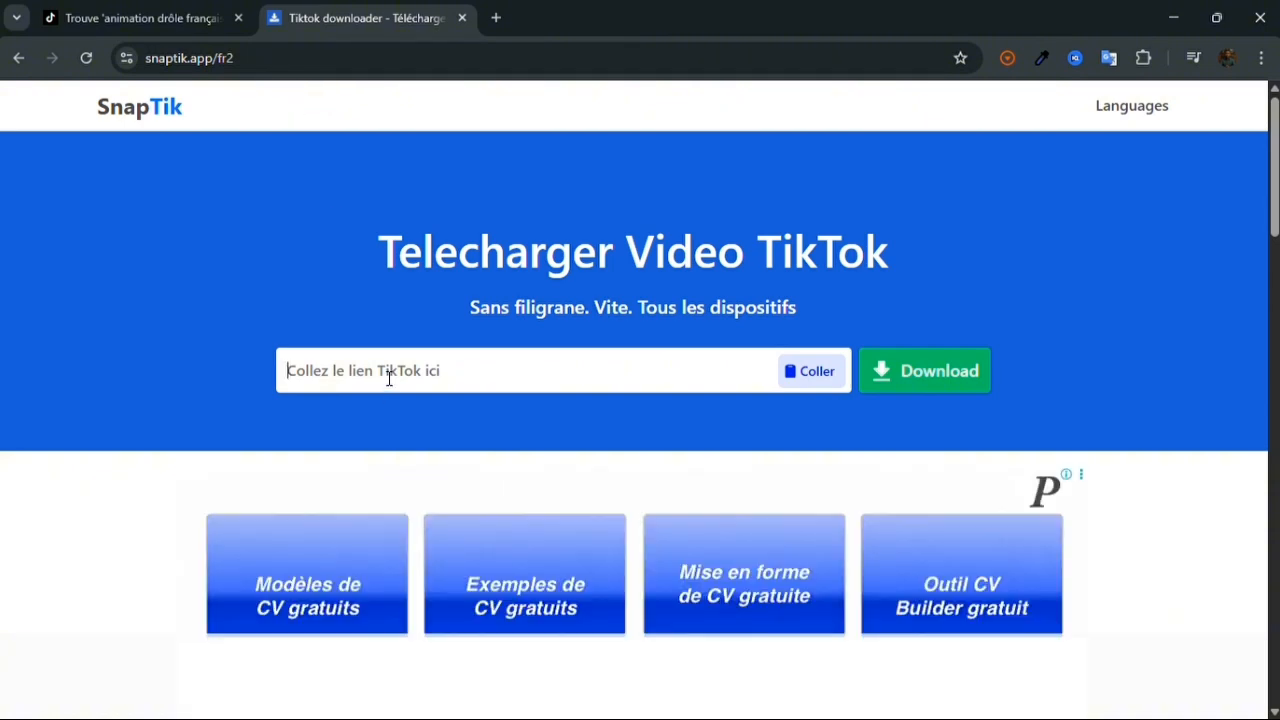
# Submit the copied TikTok link to SnapTik and download the video in the standard, non-HD version, dismissing the ad overlay
pyautogui.hotkey('ctrl', 'v')
pyautogui.click(945, 372)
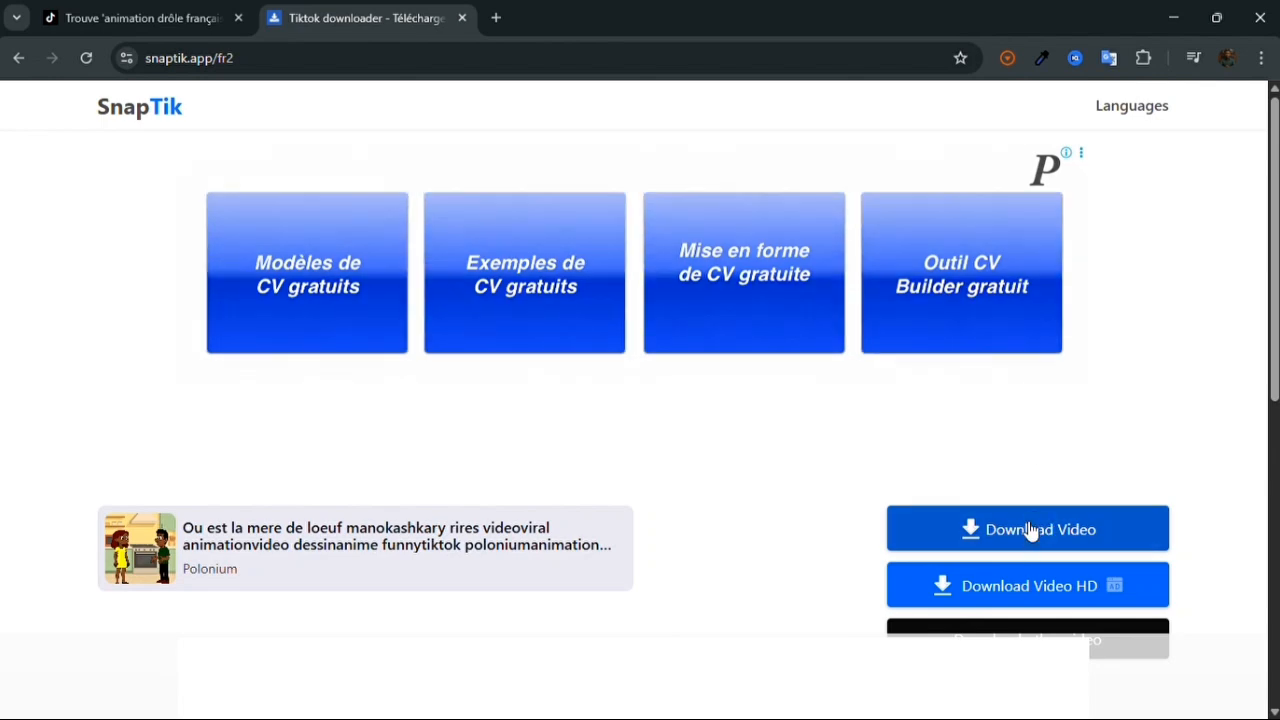
pyautogui.click(1000, 535)
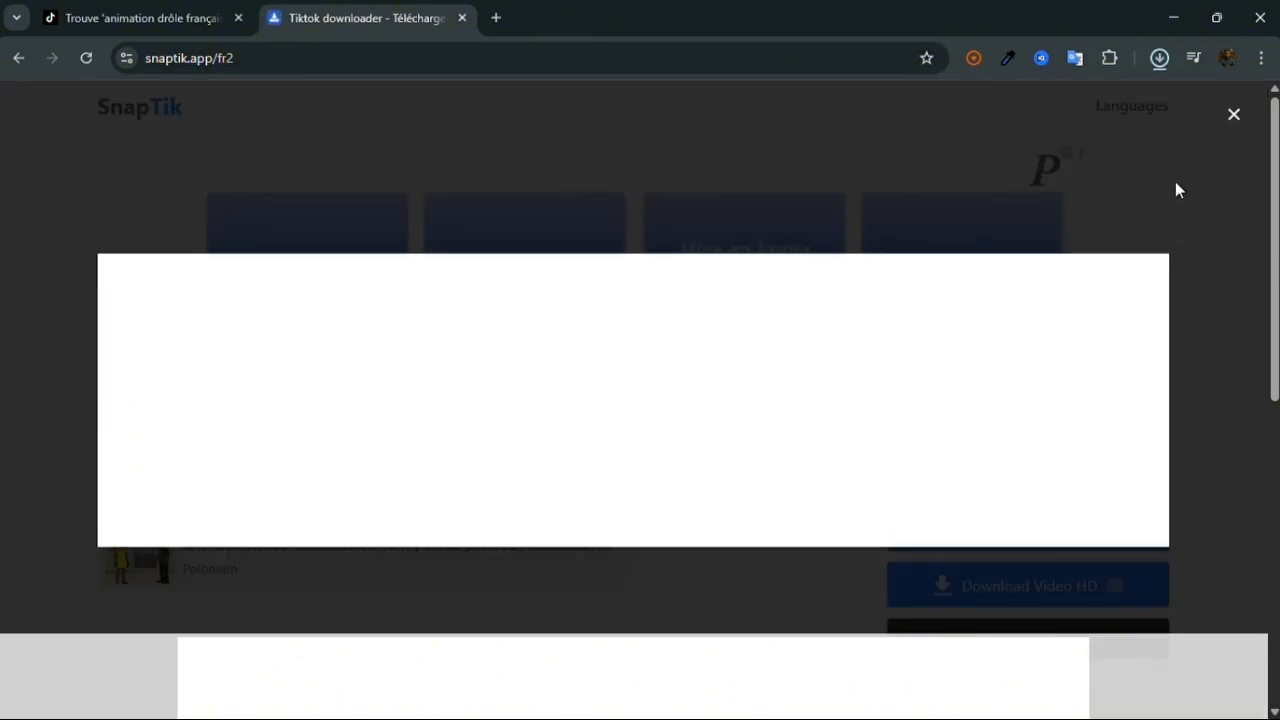
pyautogui.click(885, 165)
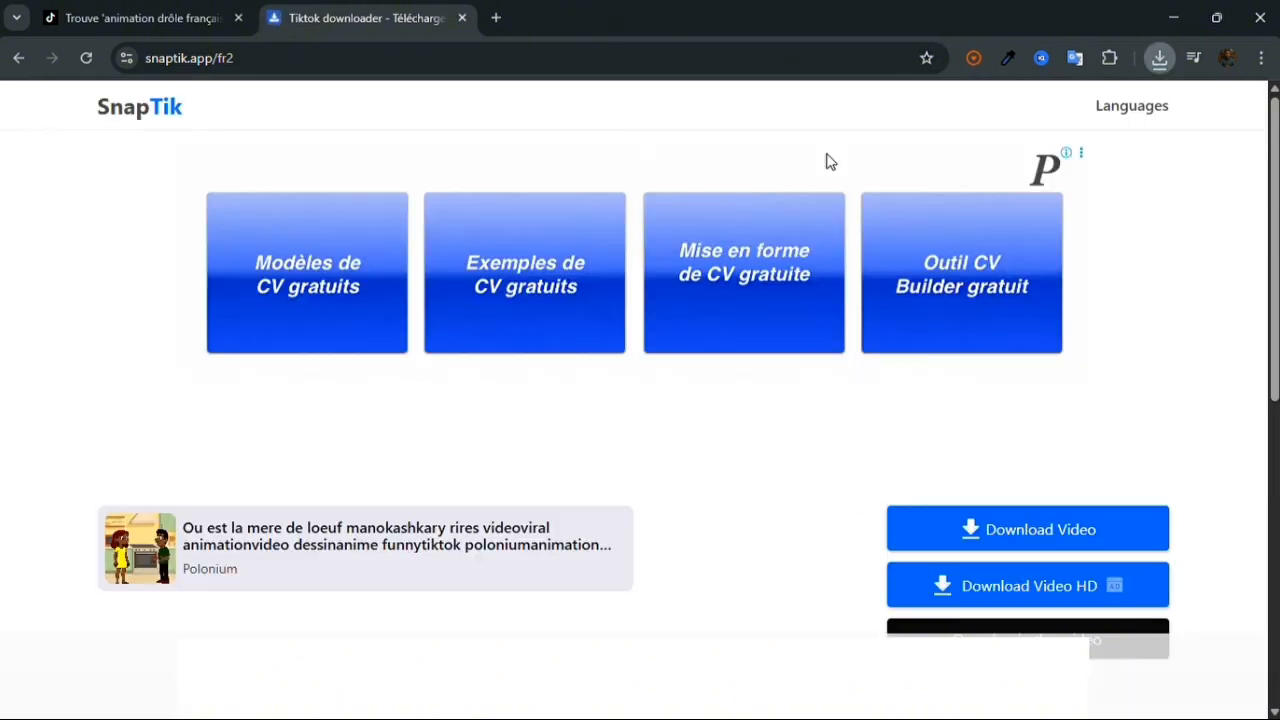
# Open a new browser tab
pyautogui.doubleClick(497, 19)
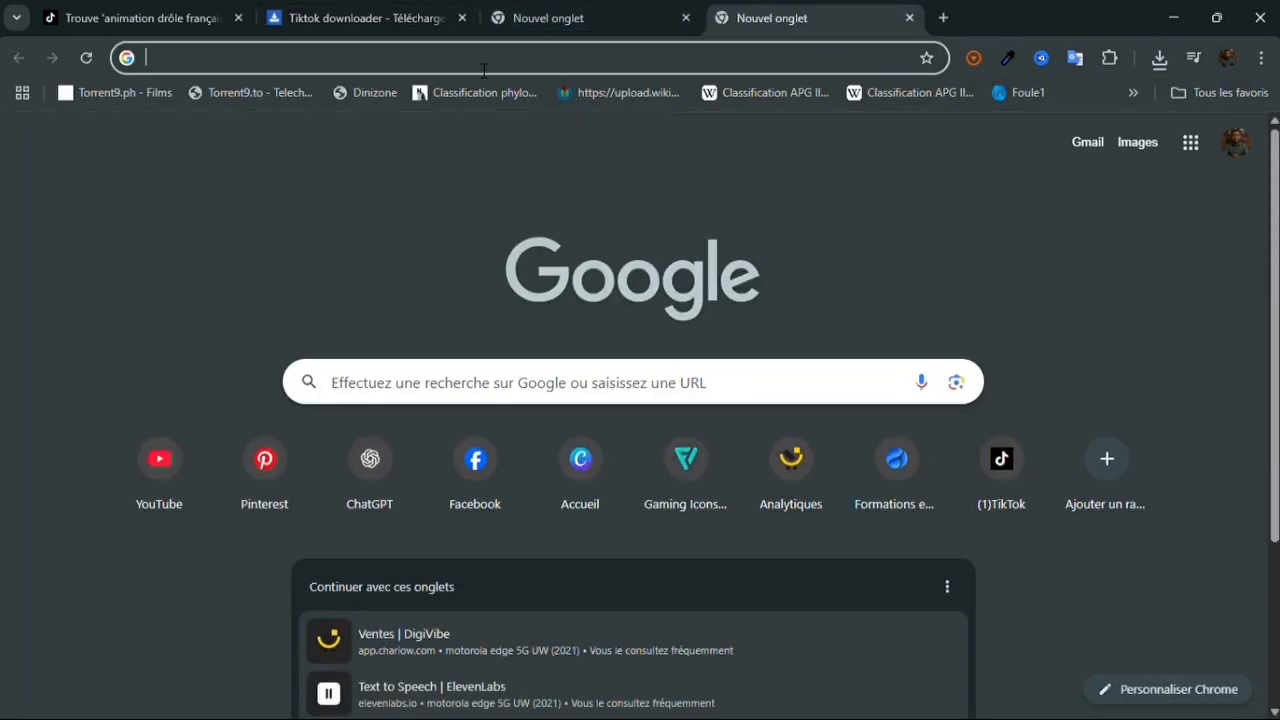
pyautogui.write('goole')
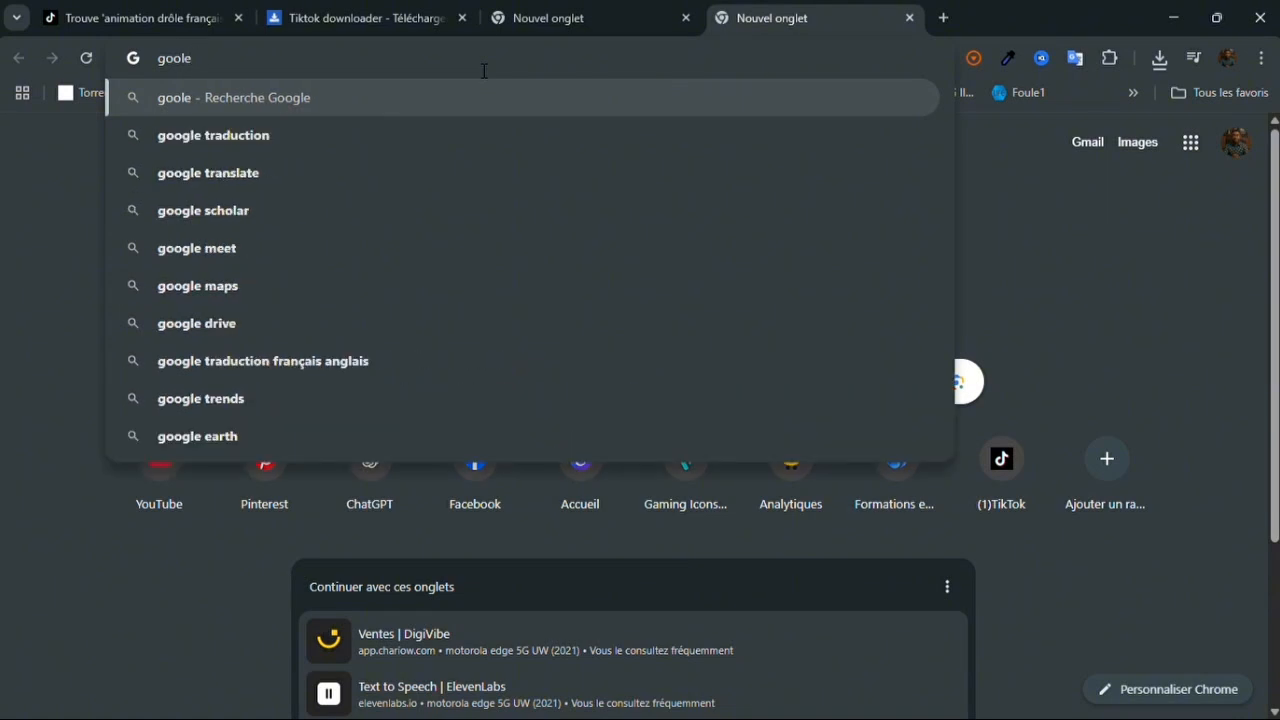
pyautogui.write('e')
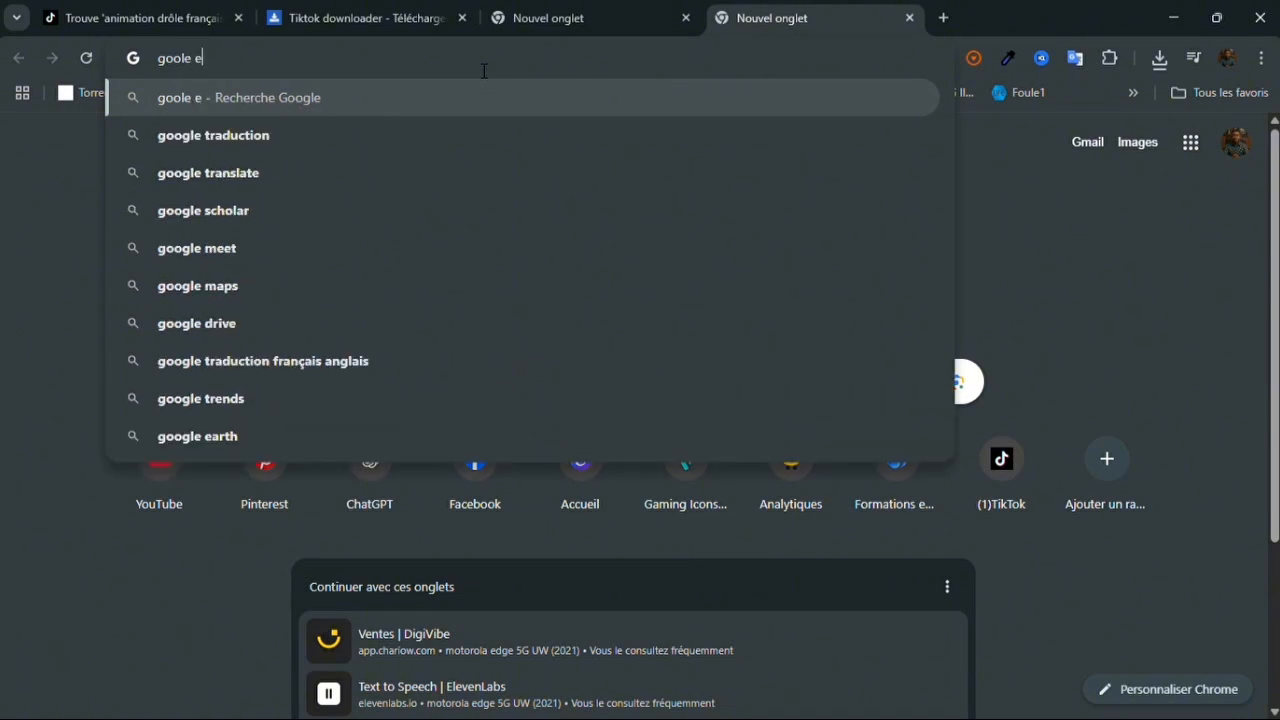
pyautogui.press('BackSpace')
pyautogui.press('BackSpace')
pyautogui.press('BackSpace')
pyautogui.press('BackSpace')
pyautogui.press('BackSpace')
pyautogui.press('BackSpace')
pyautogui.press('BackSpace')
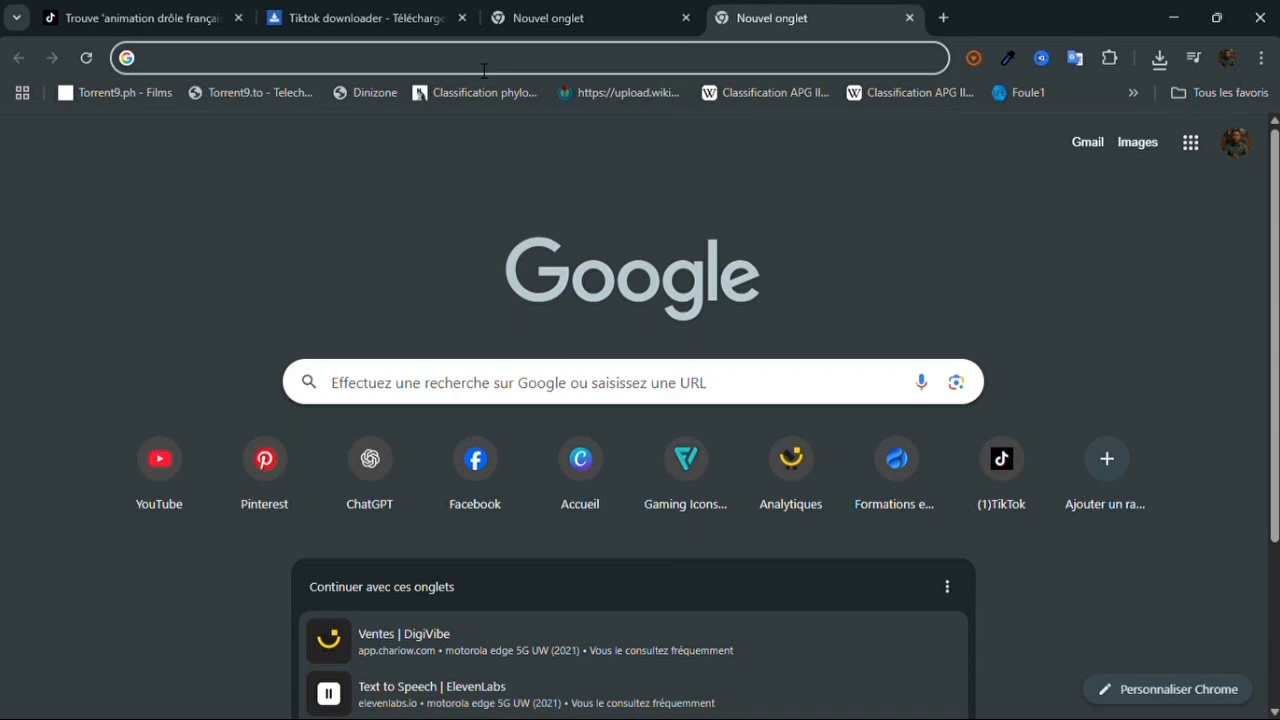
# Search the web for "adobe express animation"
pyautogui.write('adobe')
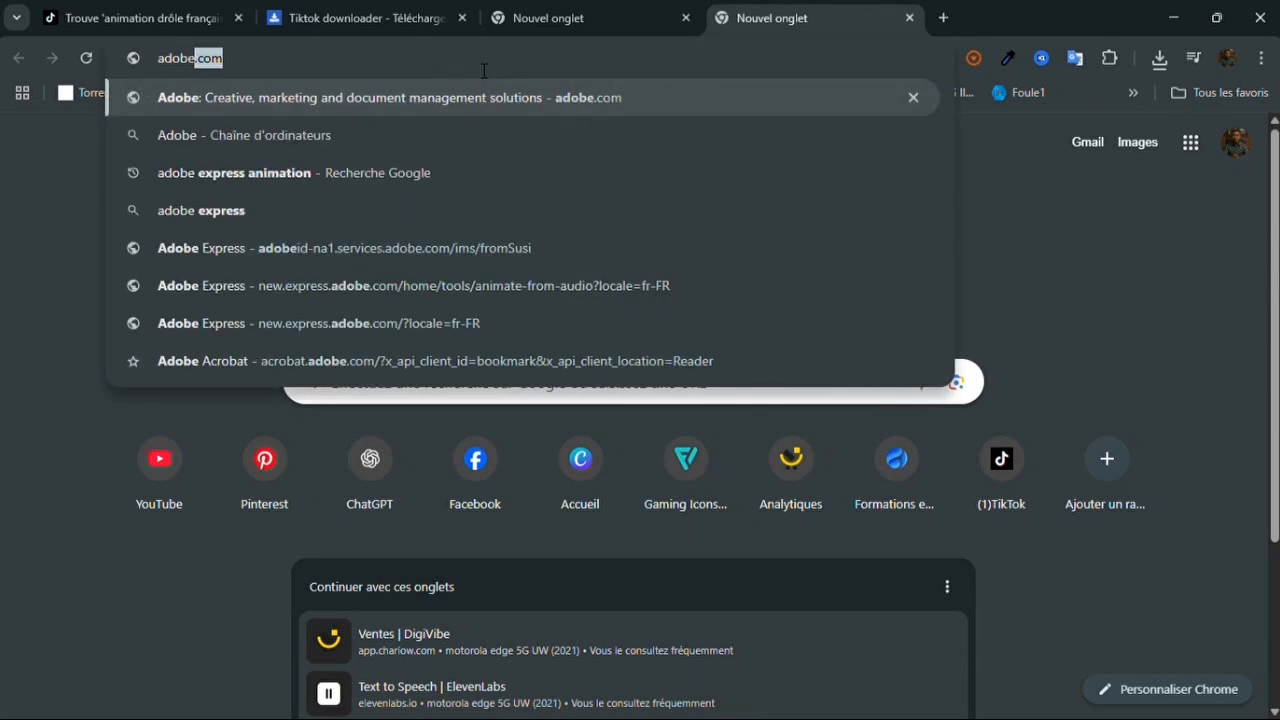
pyautogui.write(' e')
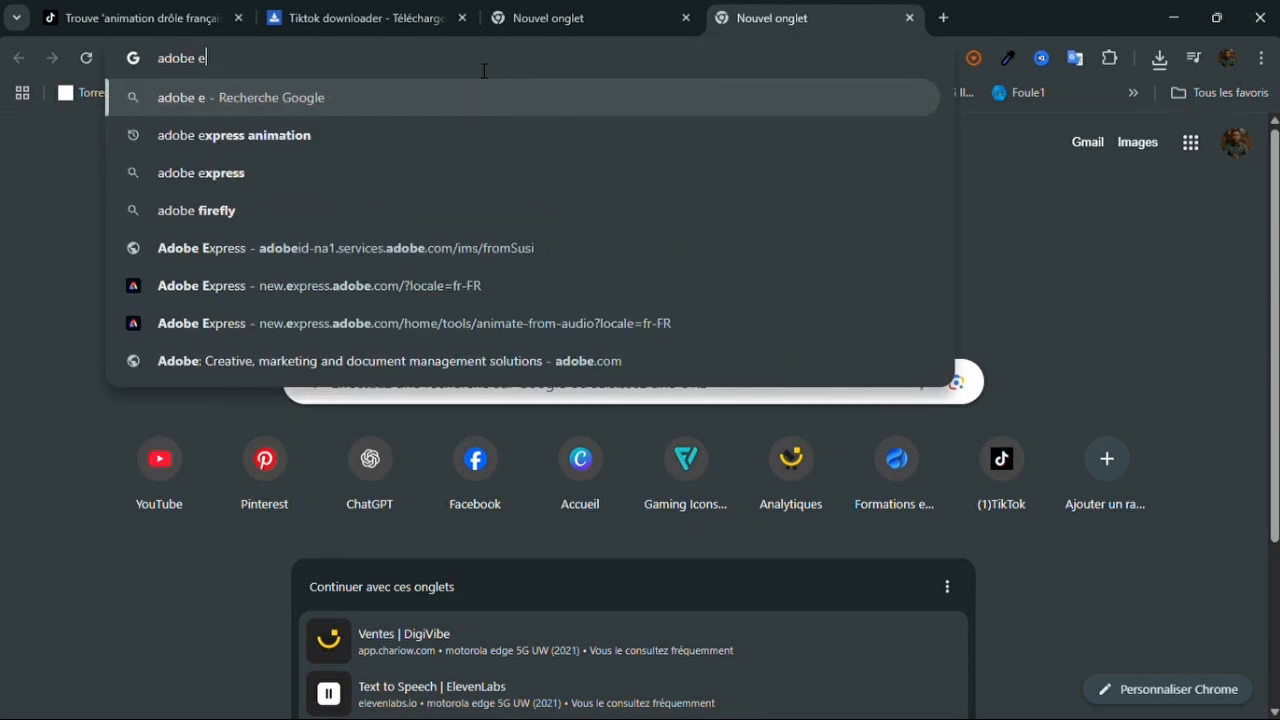
pyautogui.write('xpress')
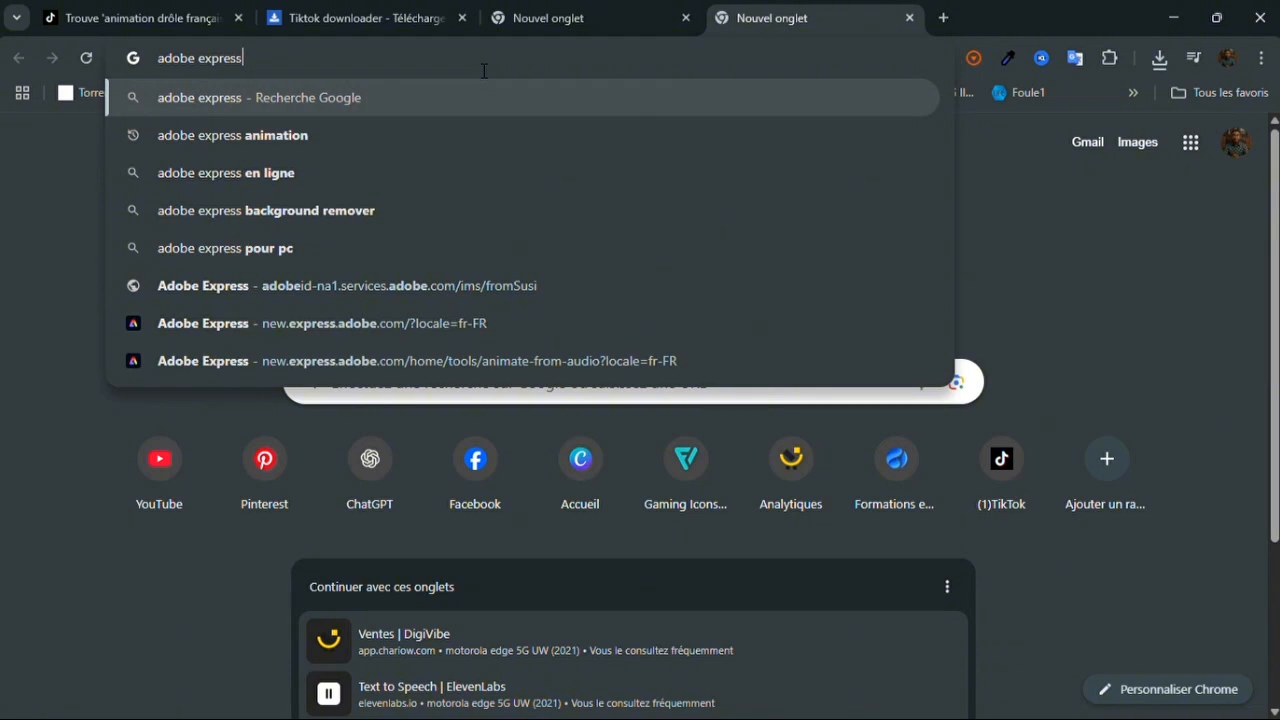
pyautogui.write(' a')
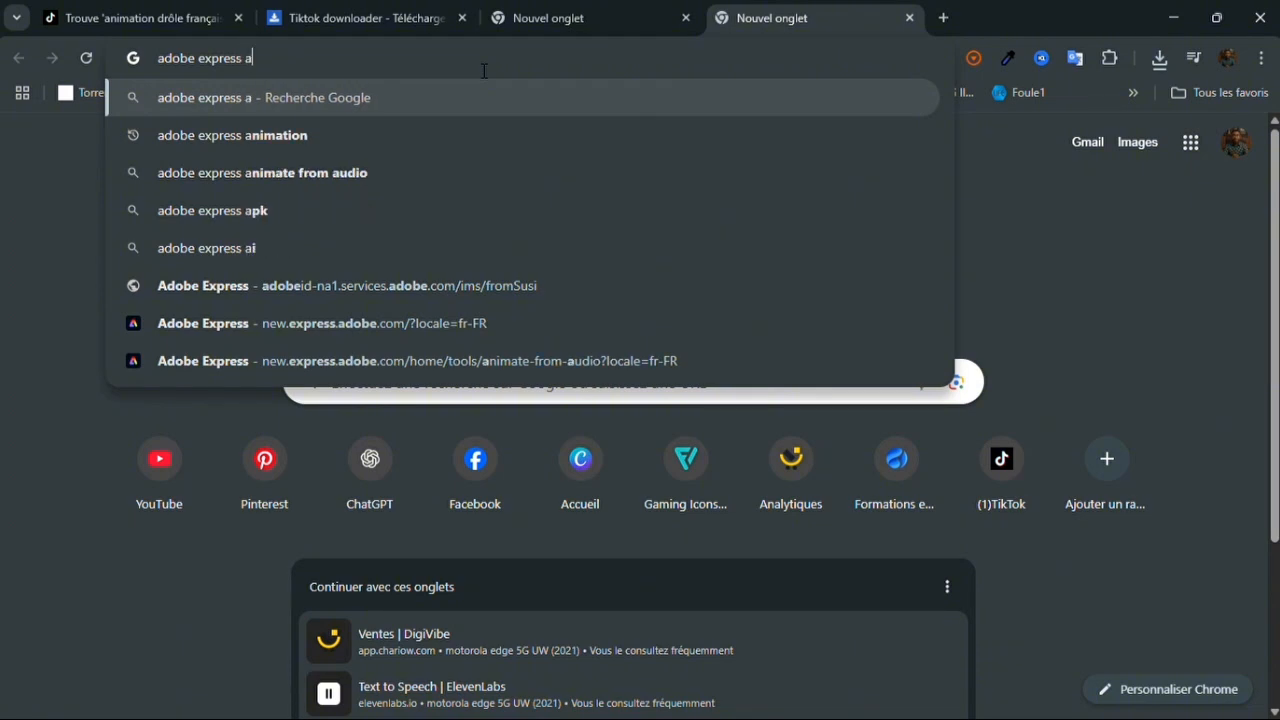
pyautogui.write('nimation')
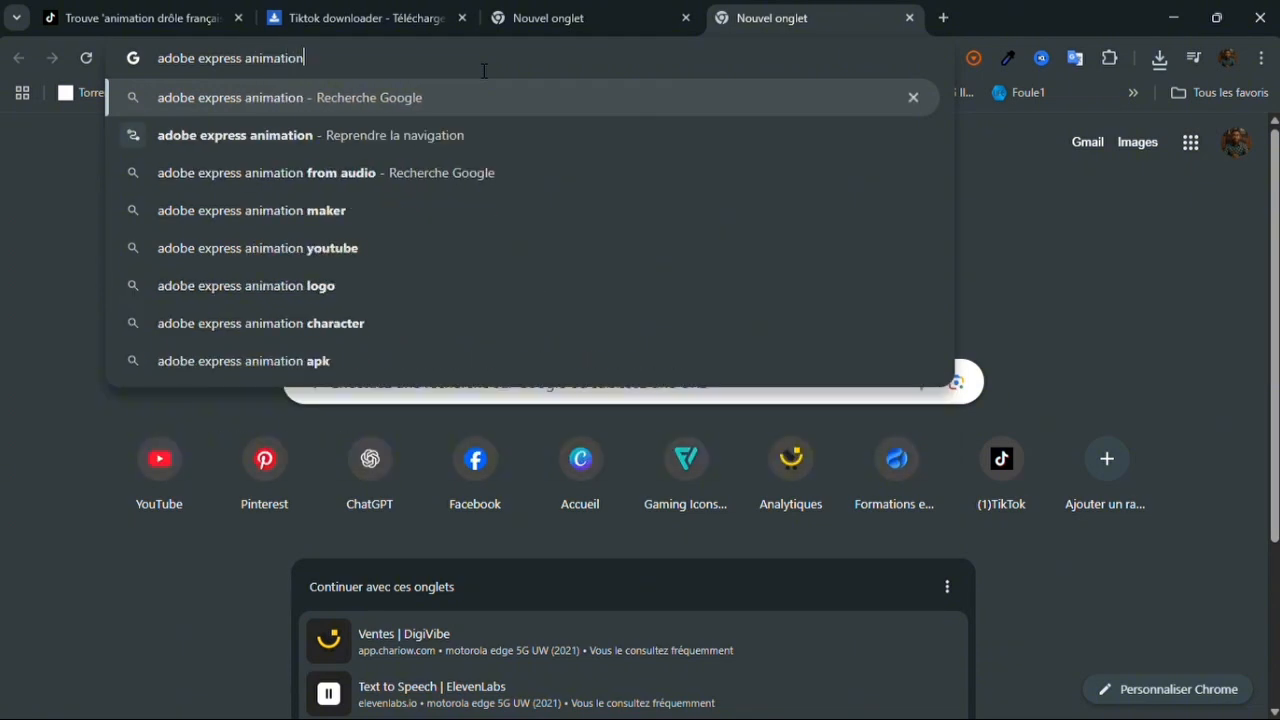
pyautogui.press('Return')
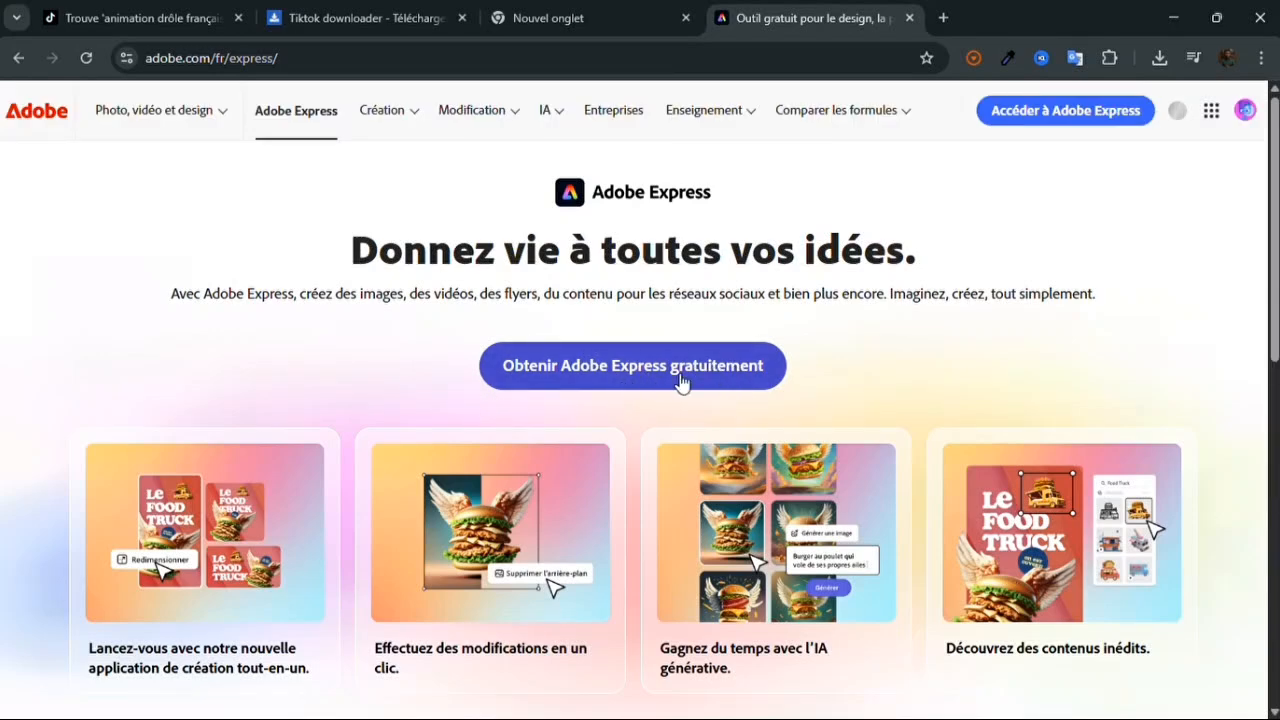
# Get into the free Adobe Express web app and open the "Animer des personnages" guided tool from its home page
pyautogui.click(600, 368)
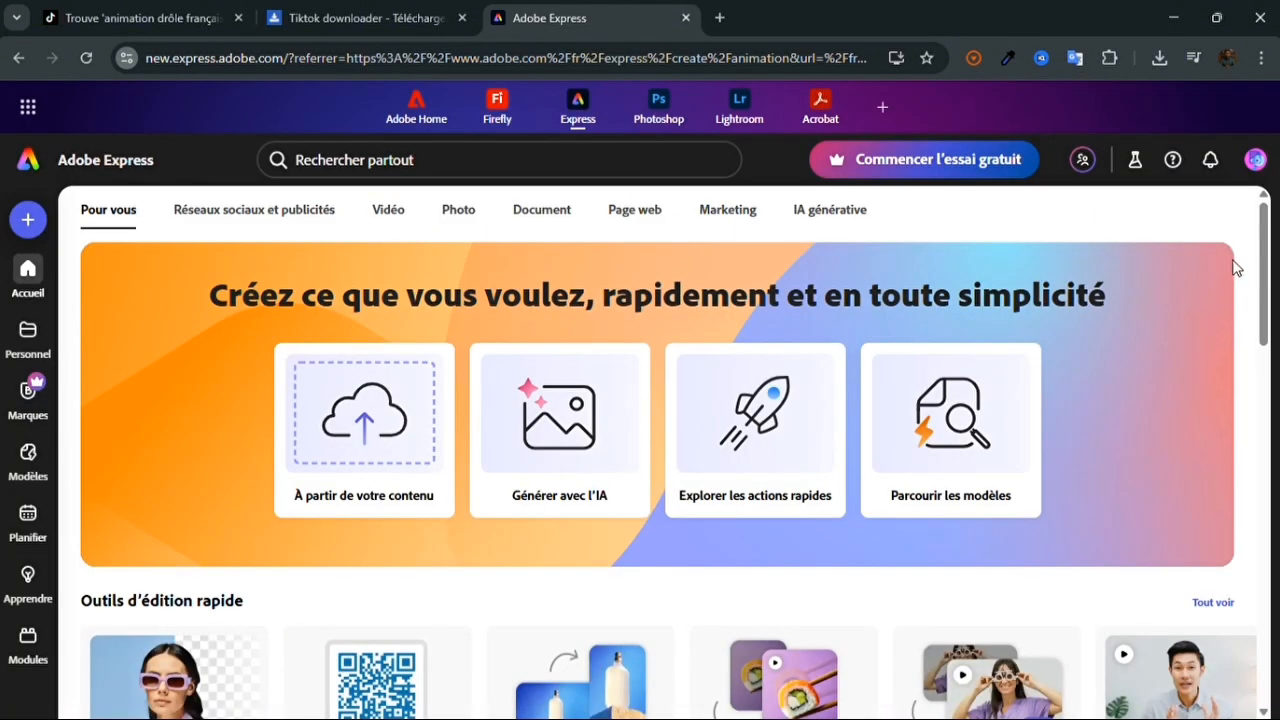
pyautogui.scroll(-5, 1237, 268)
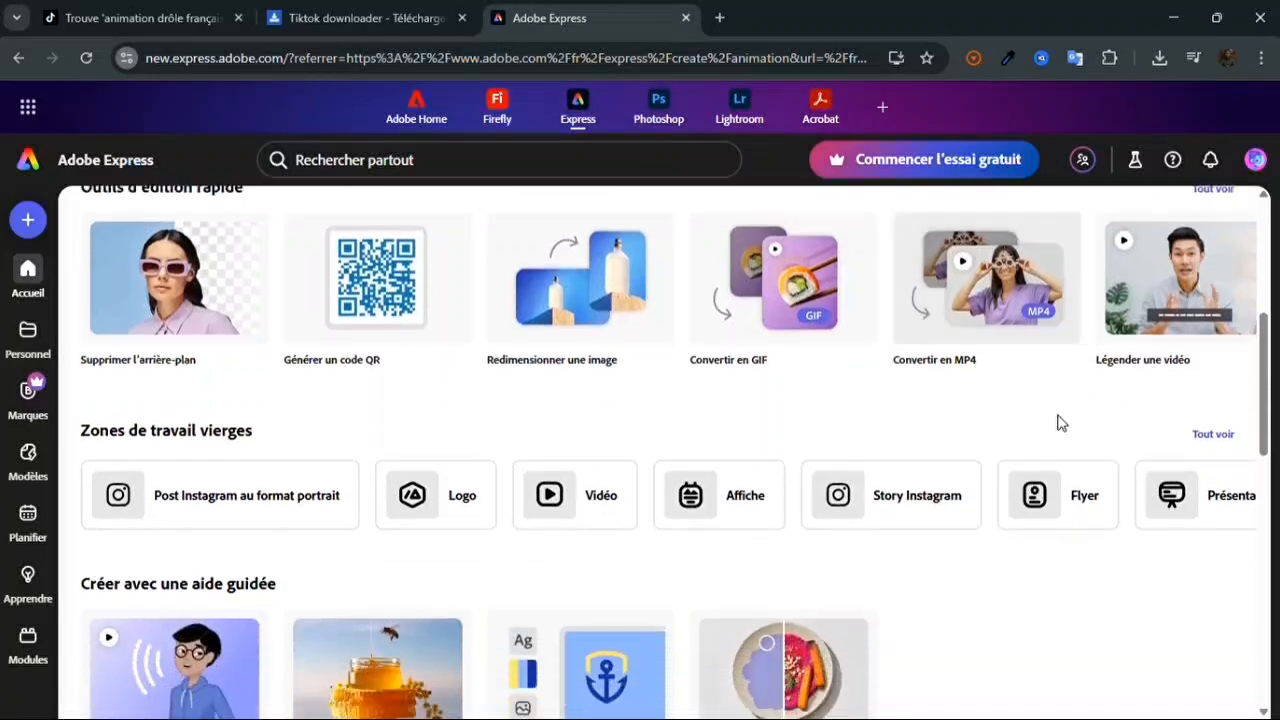
pyautogui.scroll(-2, 709, 471)
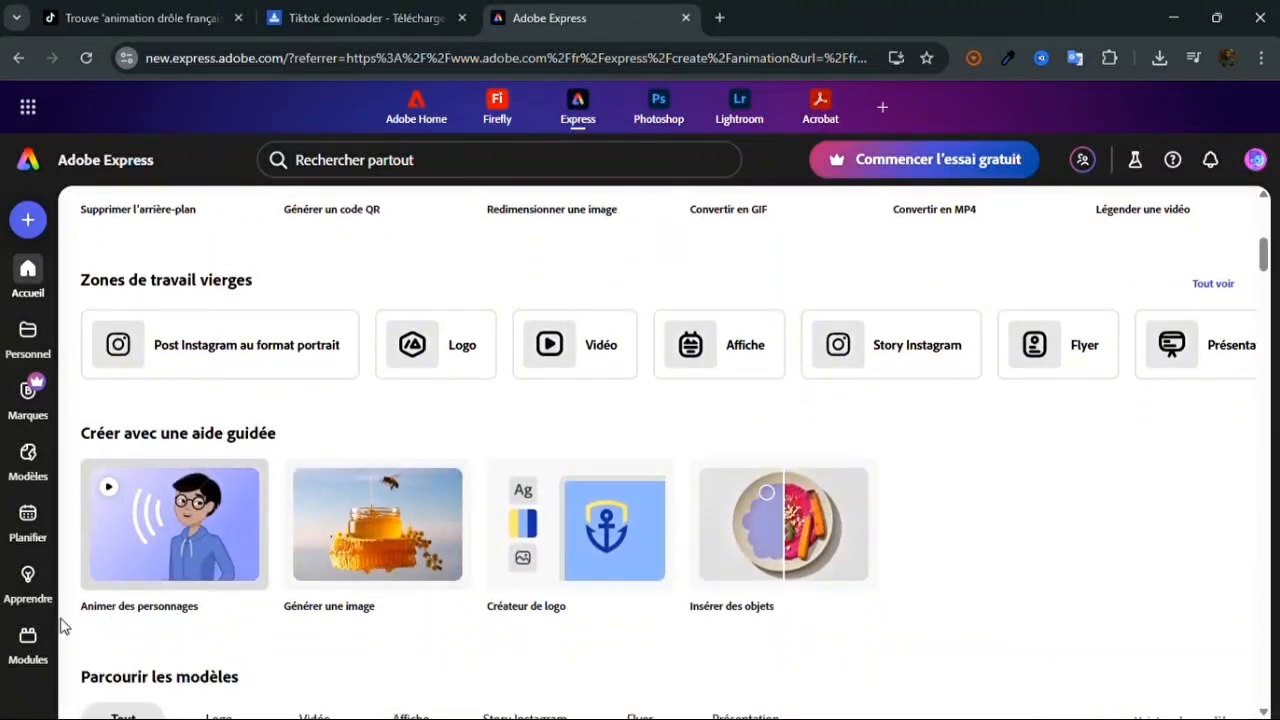
pyautogui.click(174, 527)
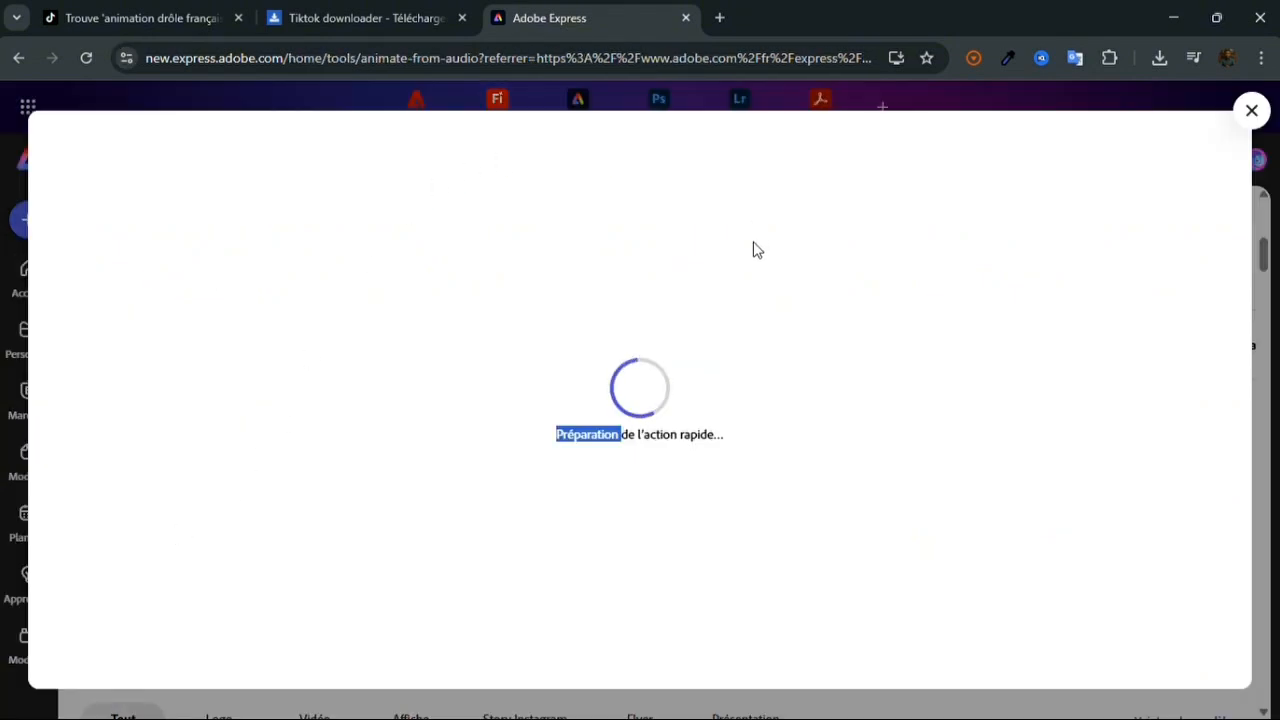
pyautogui.click(704, 332)
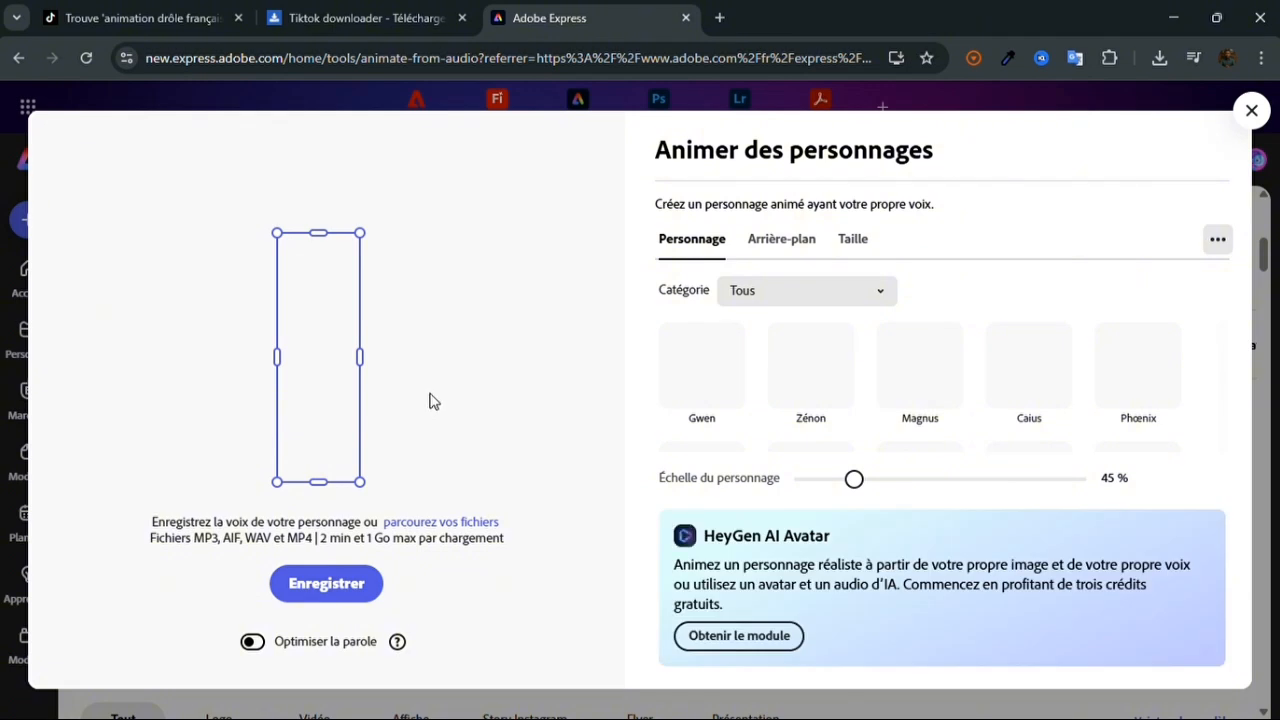
# Browse the available animated characters across all categories in the character library
pyautogui.scroll(-4, 1174, 430)
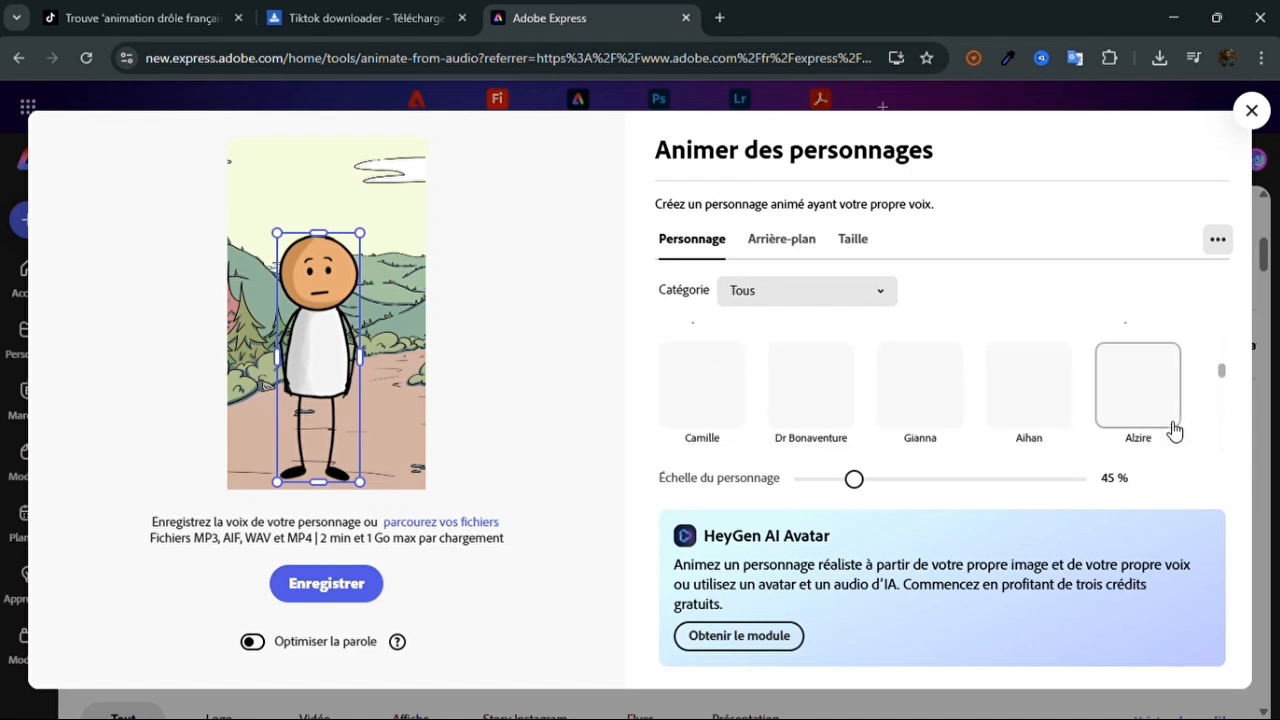
pyautogui.scroll(4, 1172, 426)
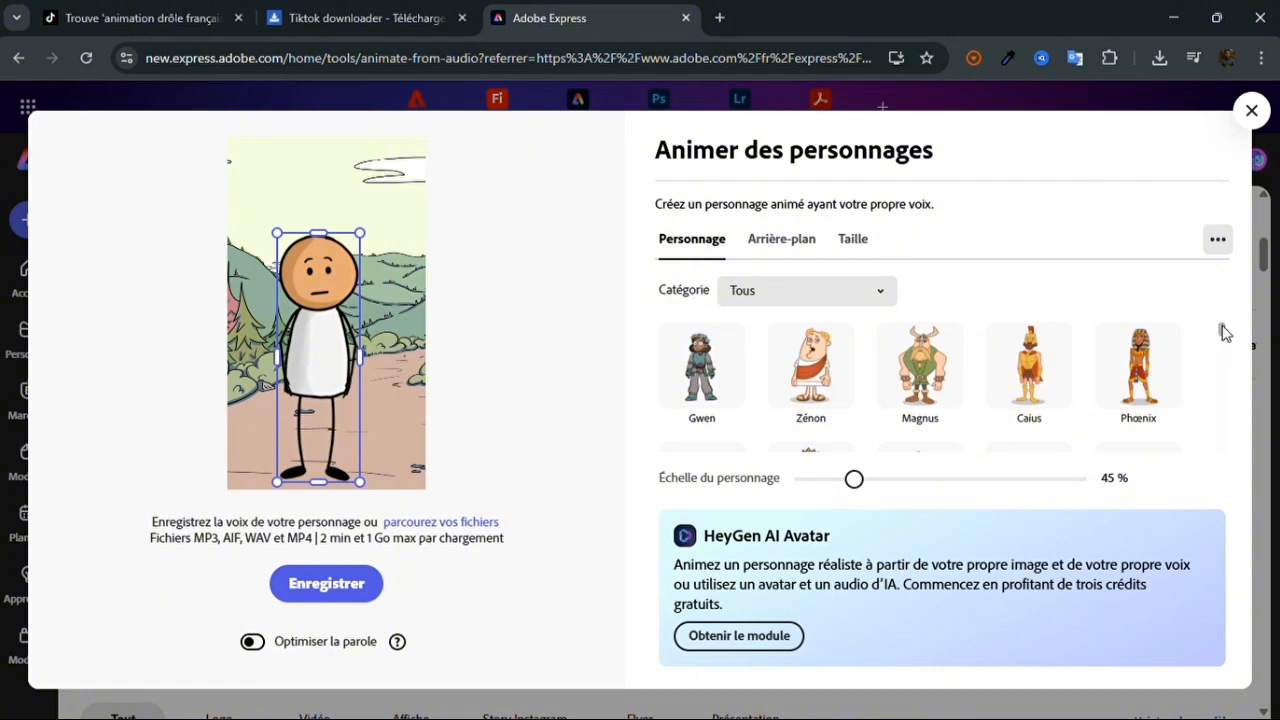
pyautogui.scroll(-15, 1198, 364)
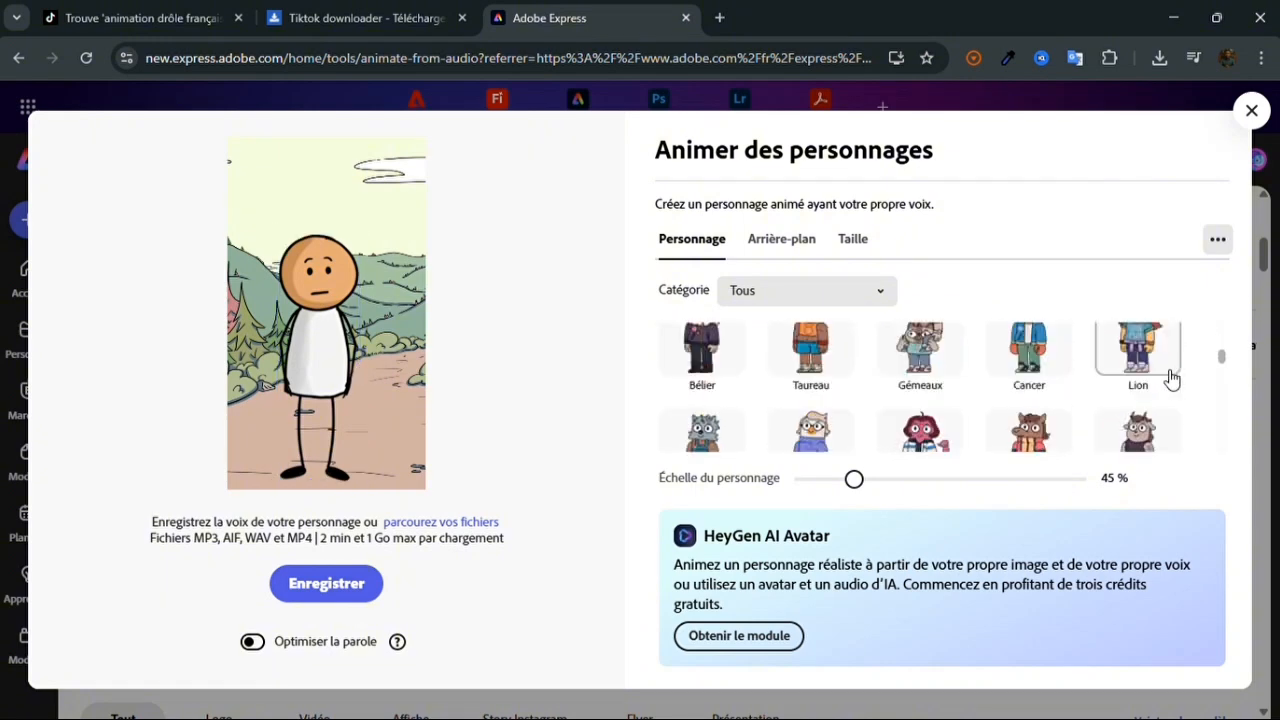
pyautogui.scroll(15, 1172, 378)
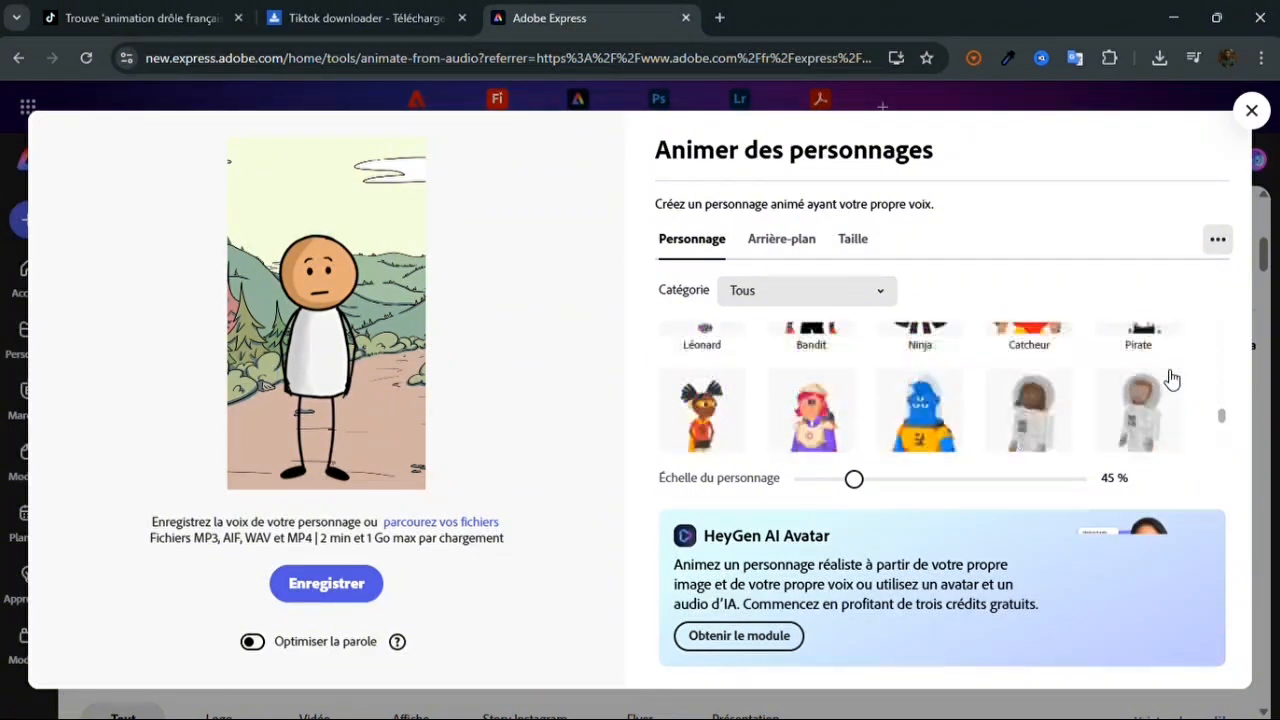
pyautogui.scroll(3, 1172, 378)
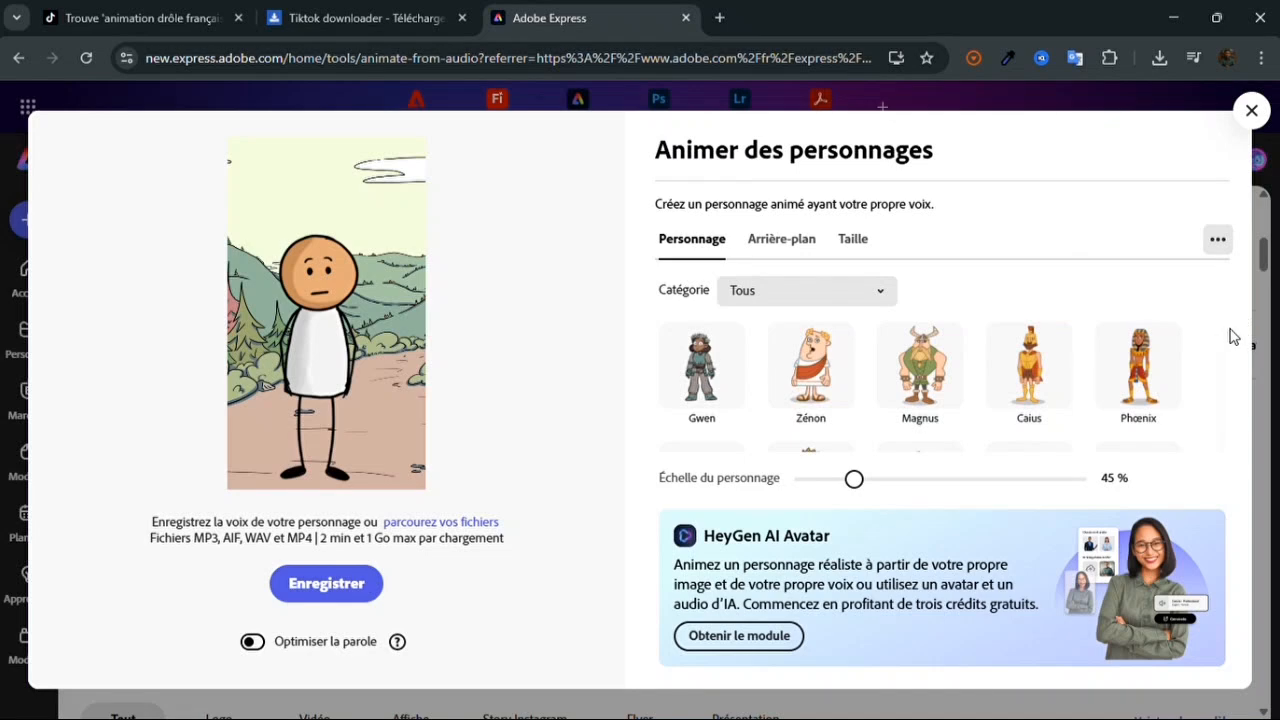
pyautogui.moveTo(1226, 334); pyautogui.dragTo(1212, 370)
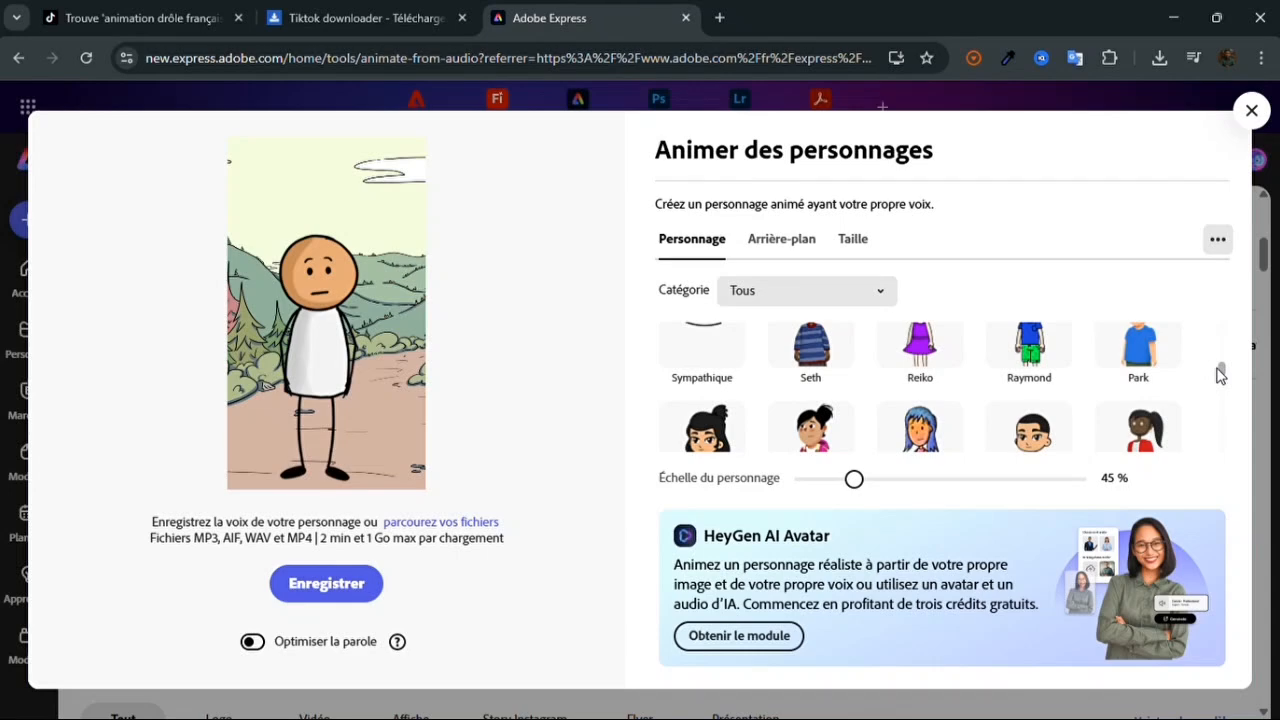
pyautogui.click(1217, 368)
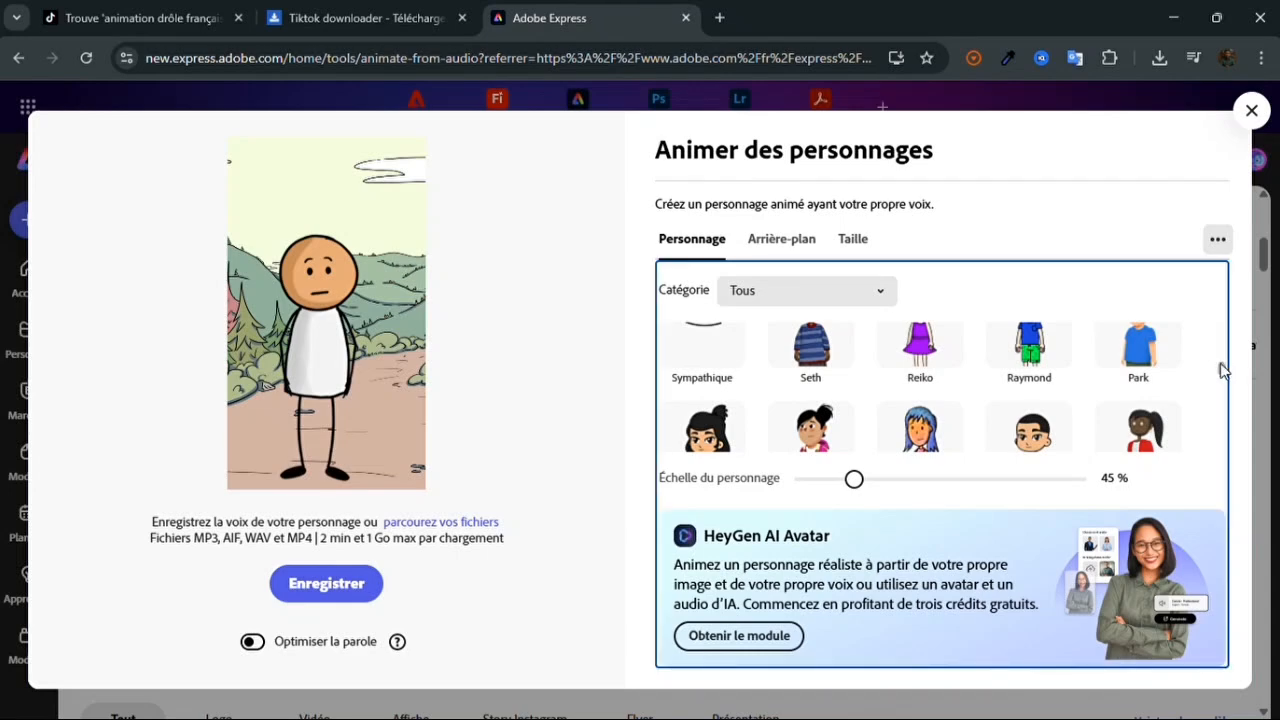
# Choose the Seth character from the character library
pyautogui.moveTo(1220, 365); pyautogui.dragTo(1218, 363)
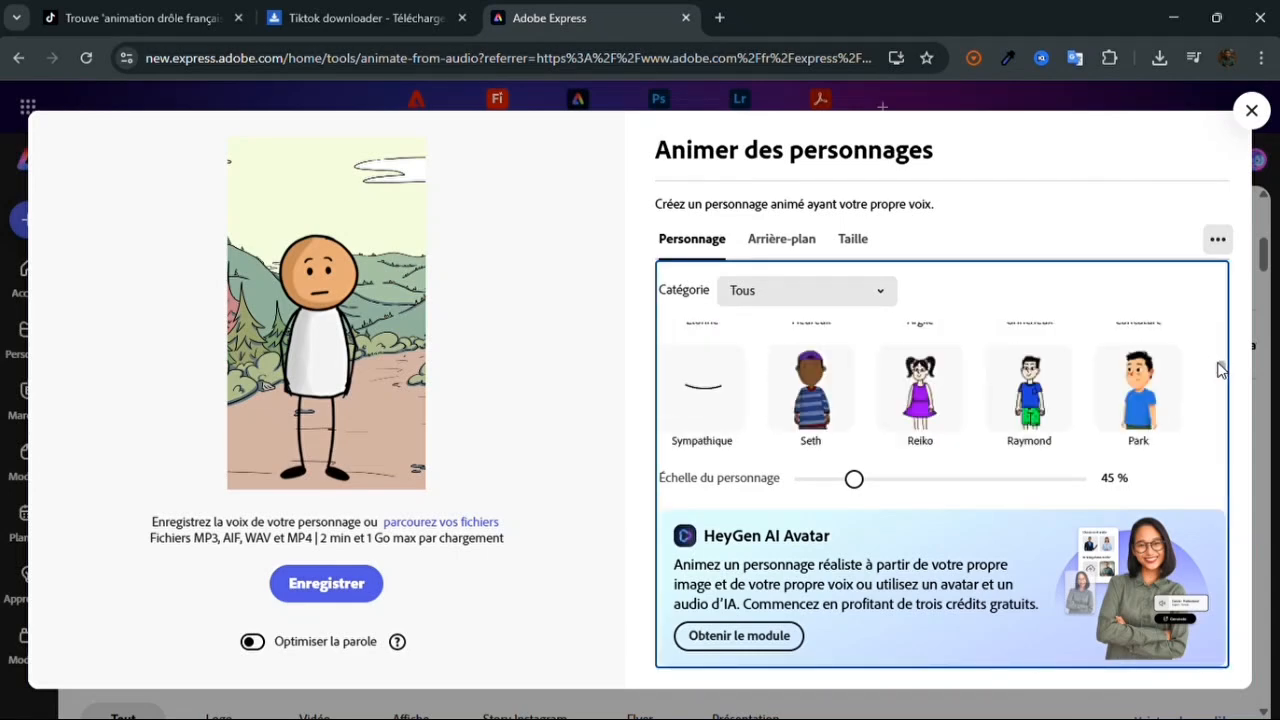
pyautogui.click(828, 395)
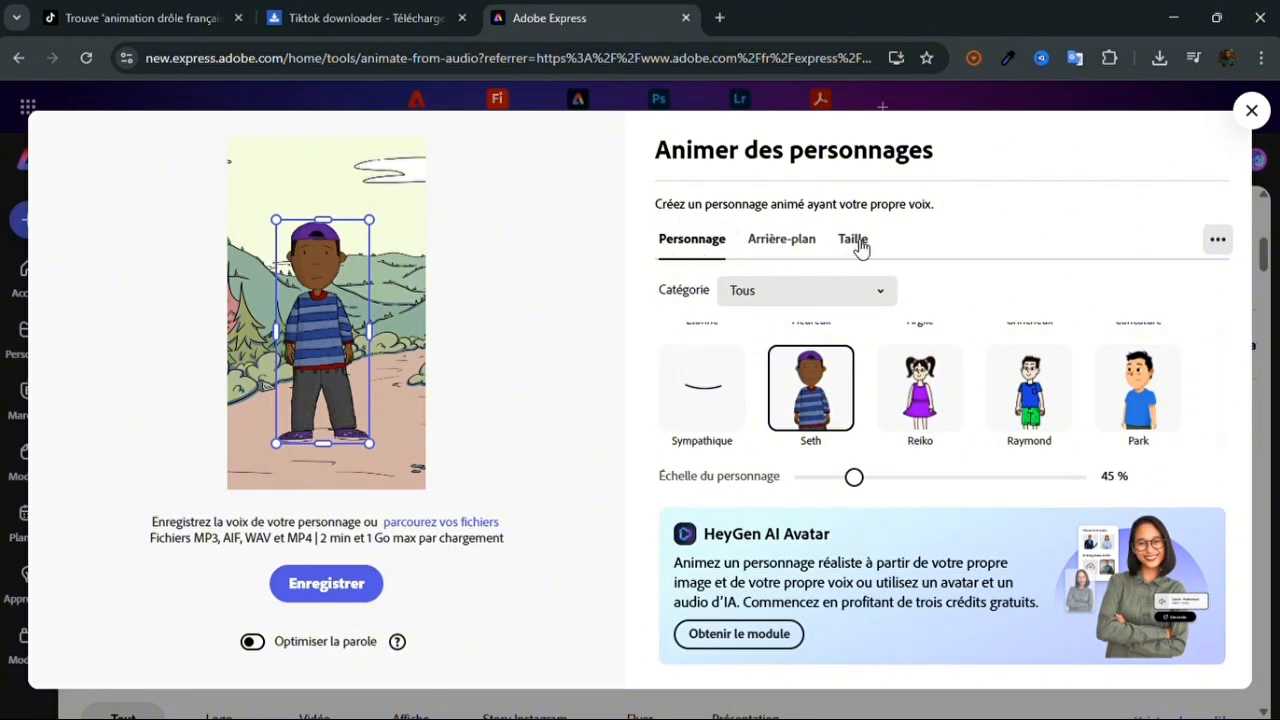
# Browse the background library and apply the "Salle de classe" background behind the character
pyautogui.click(769, 242)
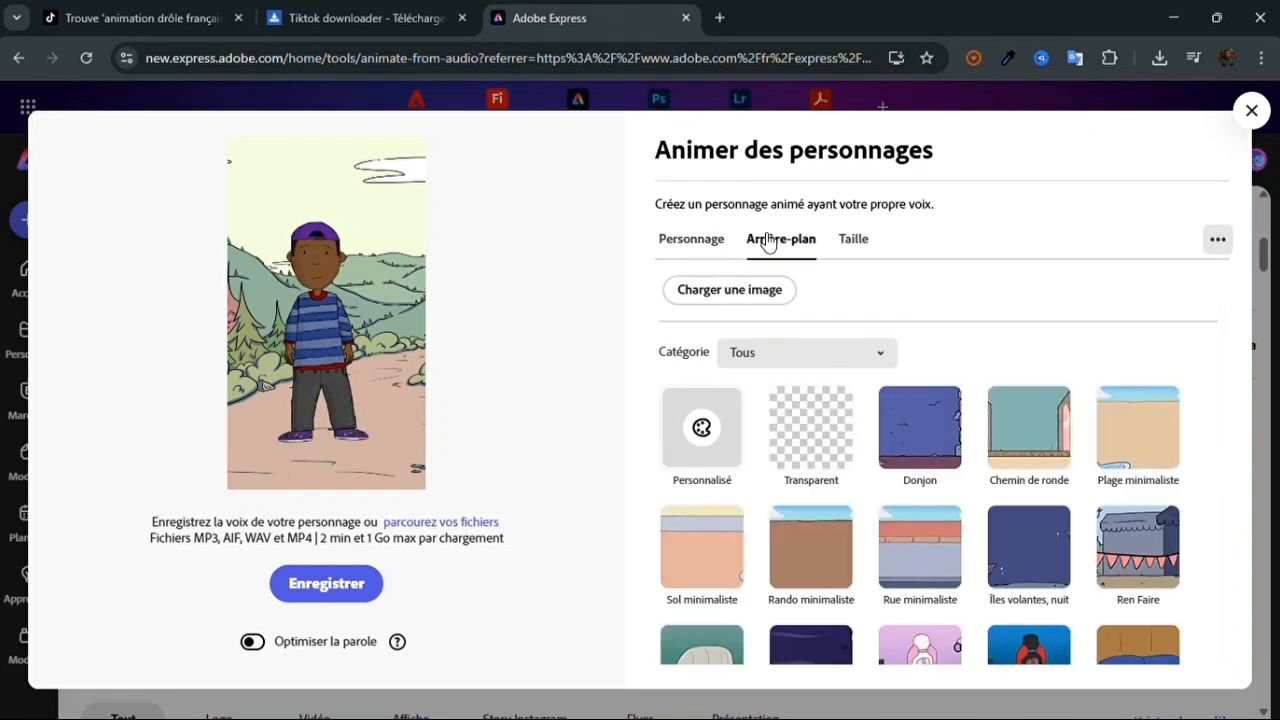
pyautogui.scroll(-10, 1114, 363)
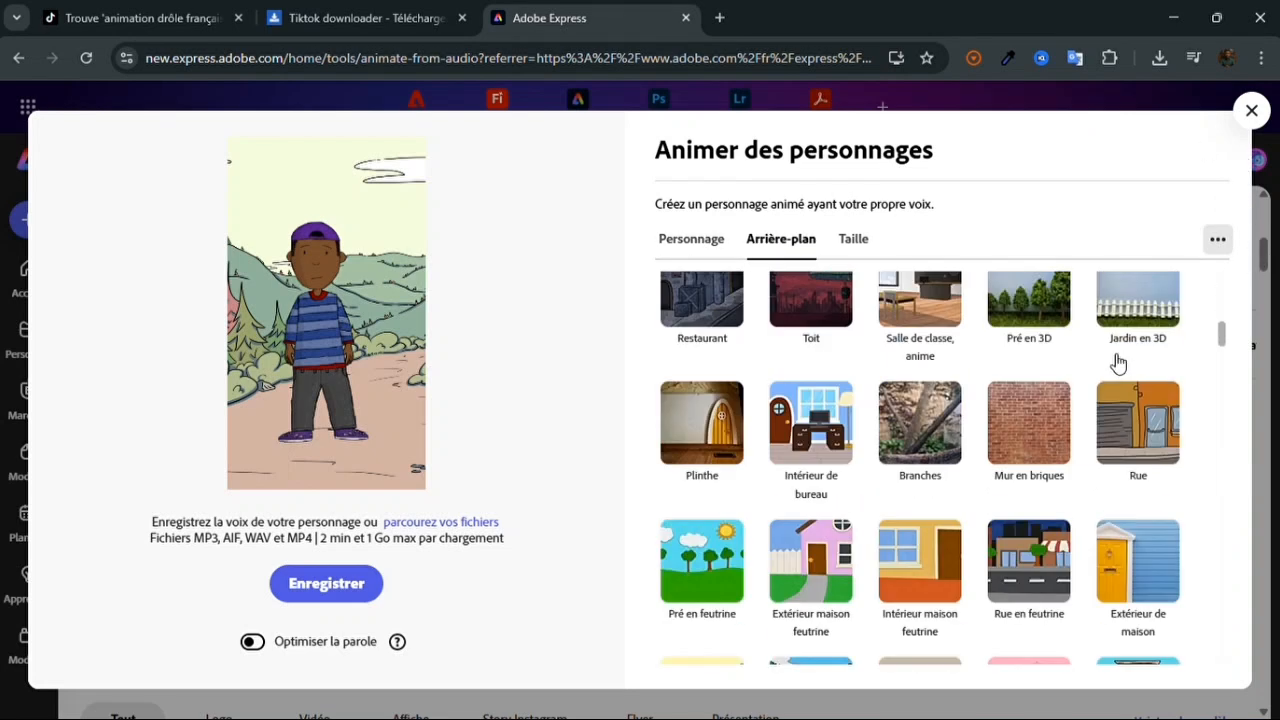
pyautogui.scroll(-5, 975, 530)
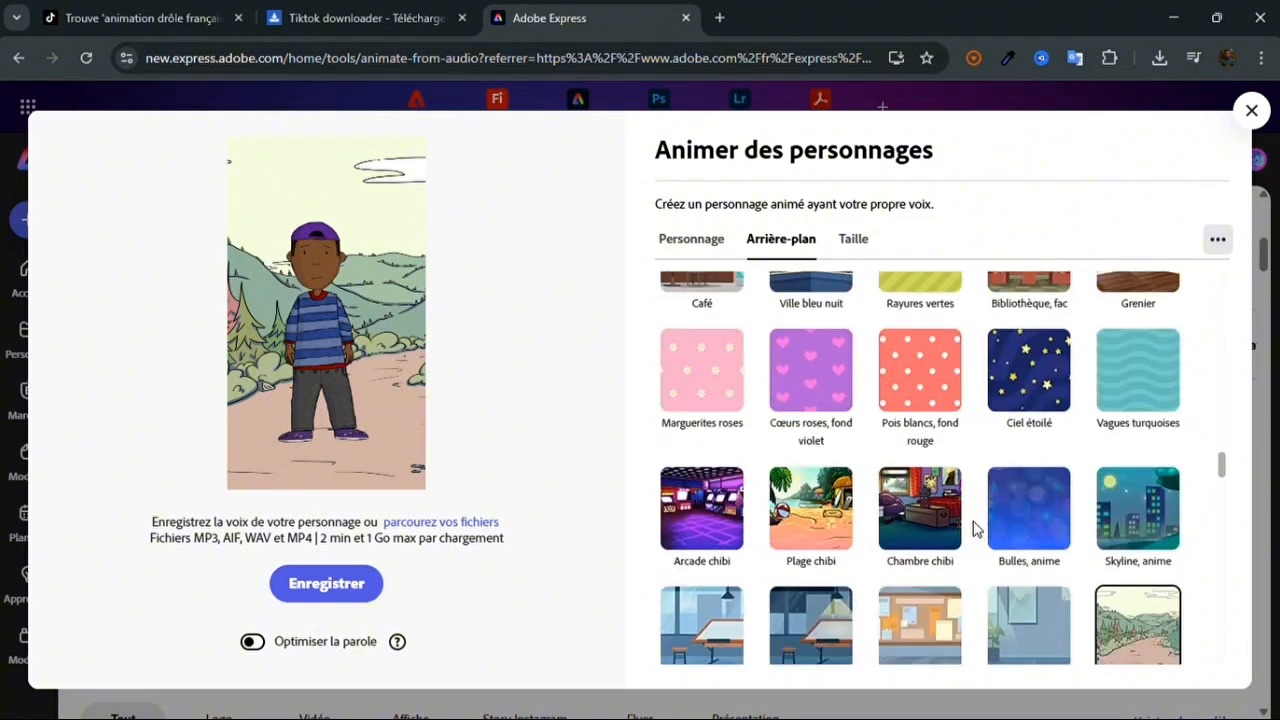
pyautogui.scroll(-8, 952, 545)
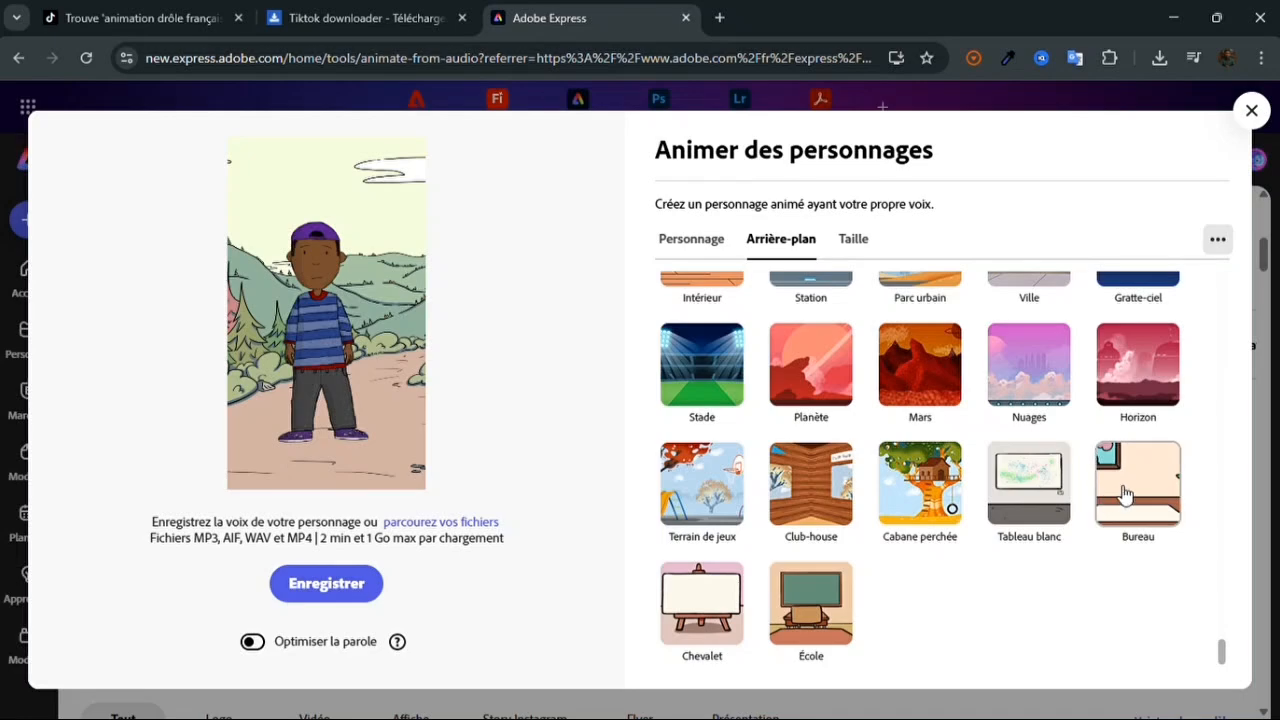
pyautogui.scroll(5, 1128, 490)
pyautogui.scroll(8, 1046, 515)
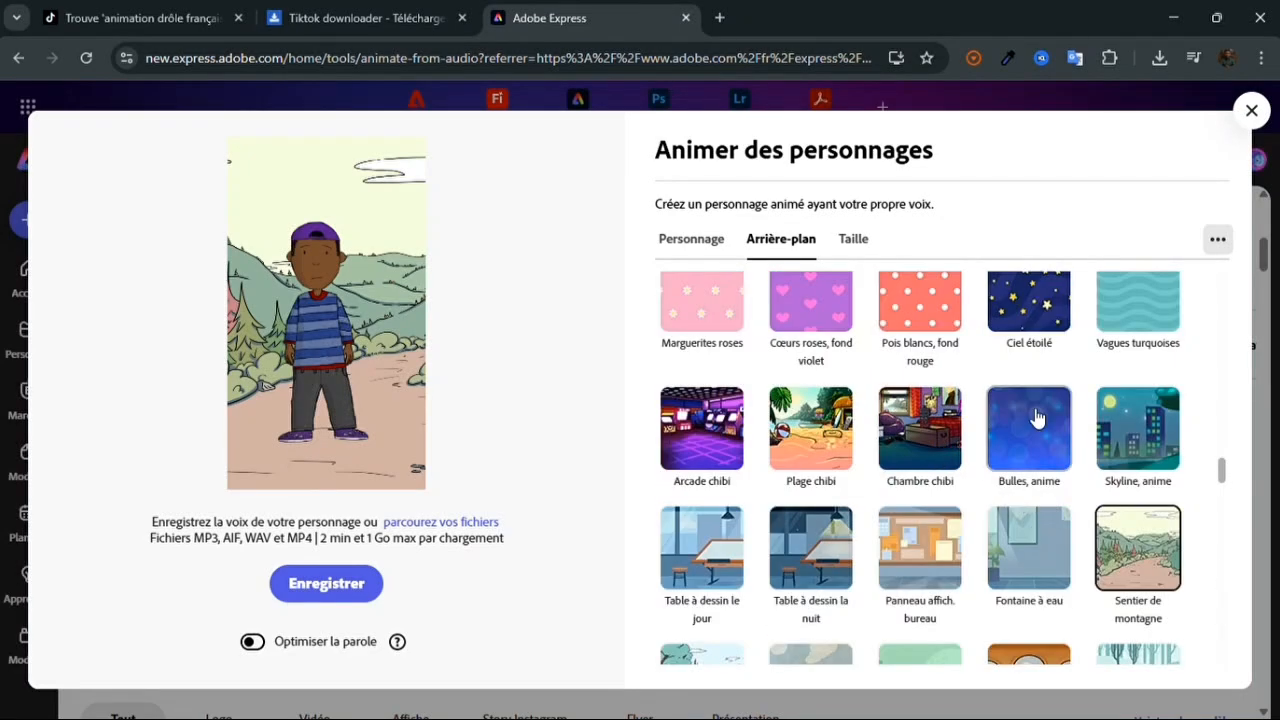
pyautogui.scroll(5, 1034, 417)
pyautogui.moveTo(1221, 410); pyautogui.dragTo(1205, 588)
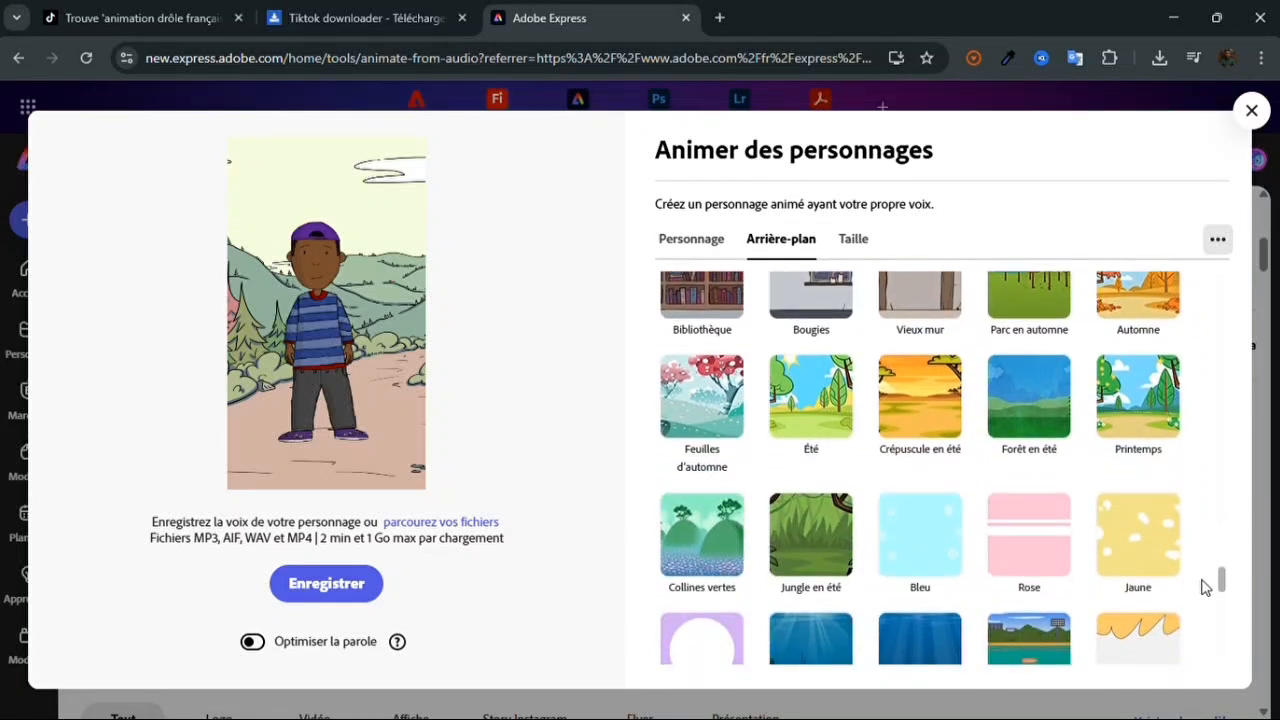
pyautogui.moveTo(1205, 588); pyautogui.dragTo(1186, 505)
pyautogui.click(816, 515)
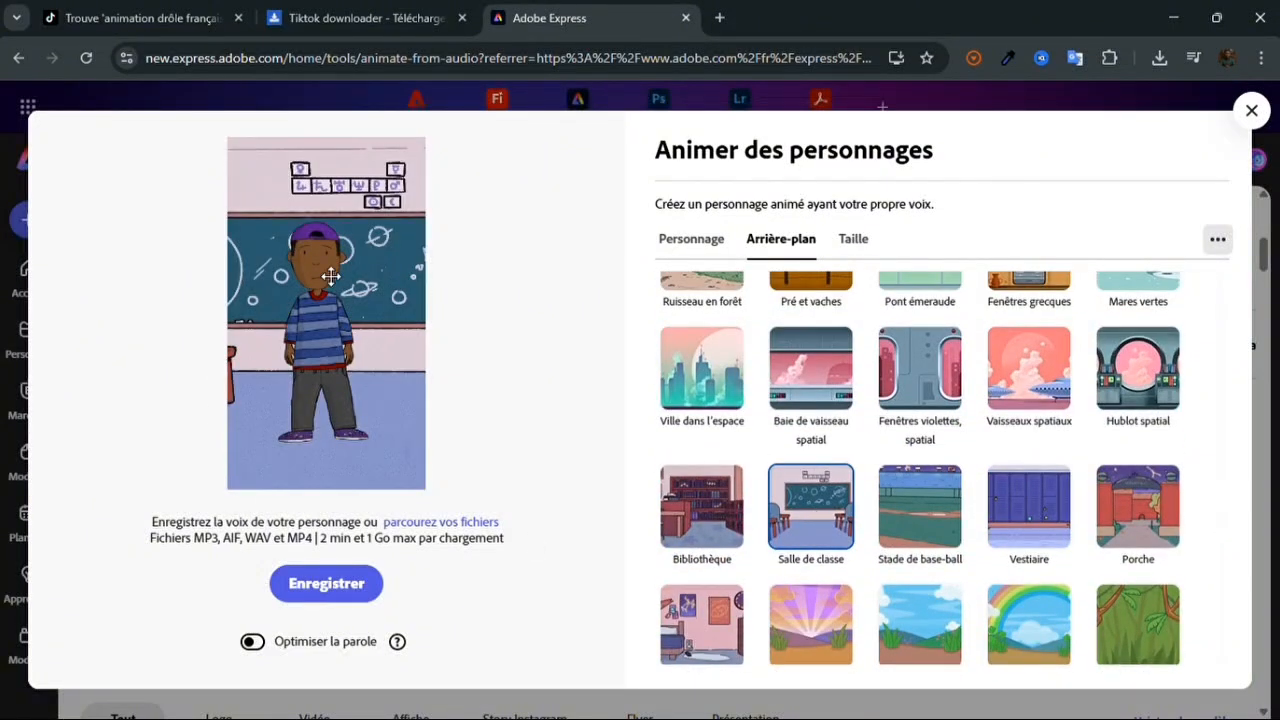
# Set the scale of the Seth character to 54 %
pyautogui.click(330, 328)
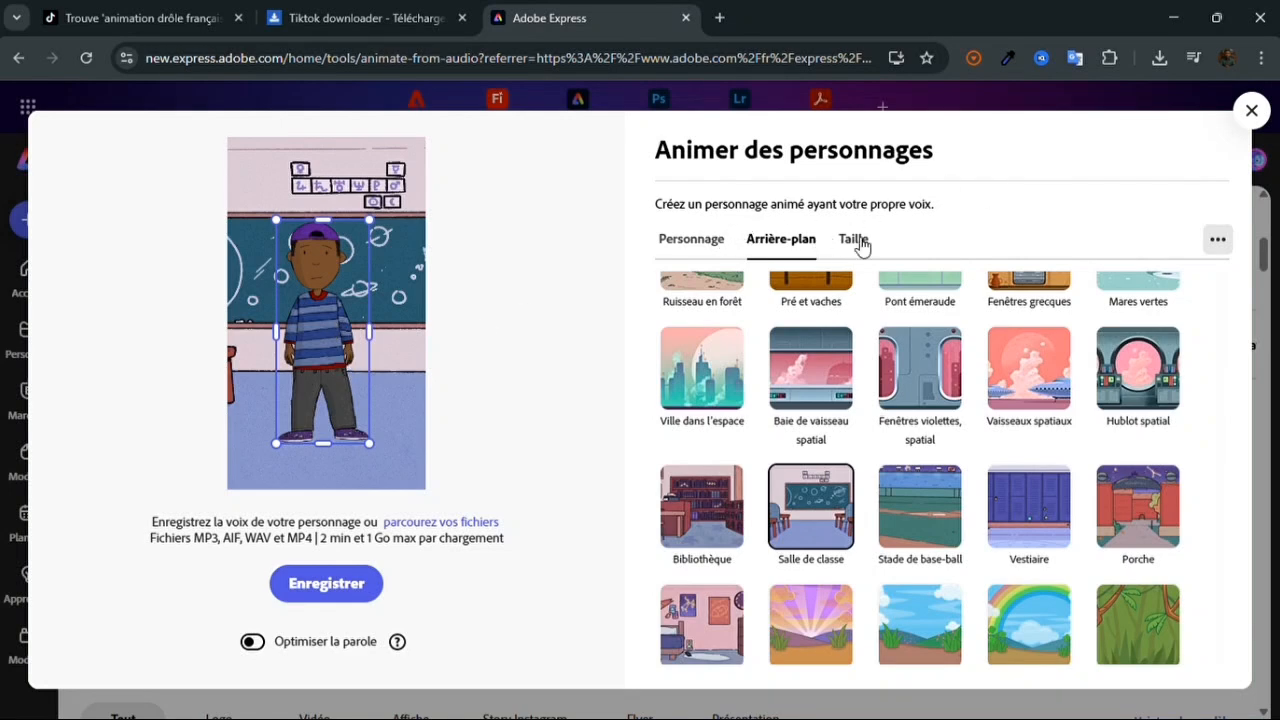
pyautogui.click(711, 248)
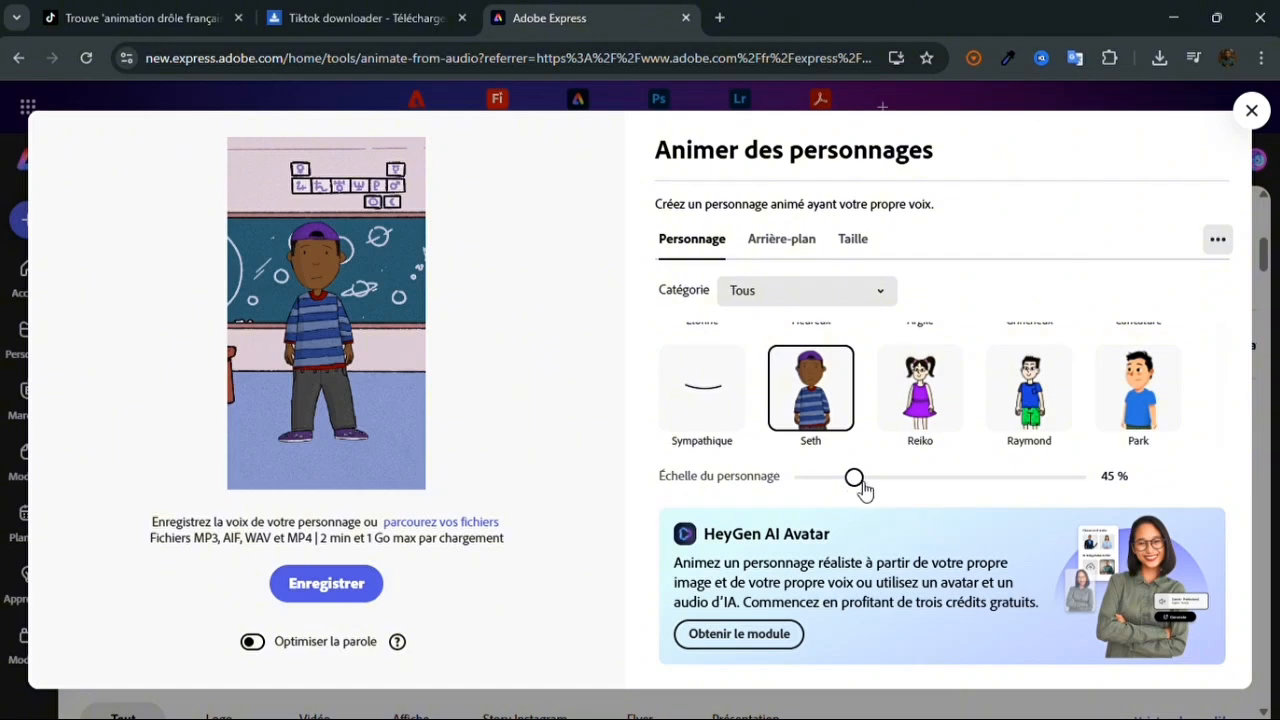
pyautogui.moveTo(870, 487)
pyautogui.mouseDown()
pyautogui.moveTo(888, 486)
pyautogui.moveTo(868, 498)
pyautogui.mouseUp()
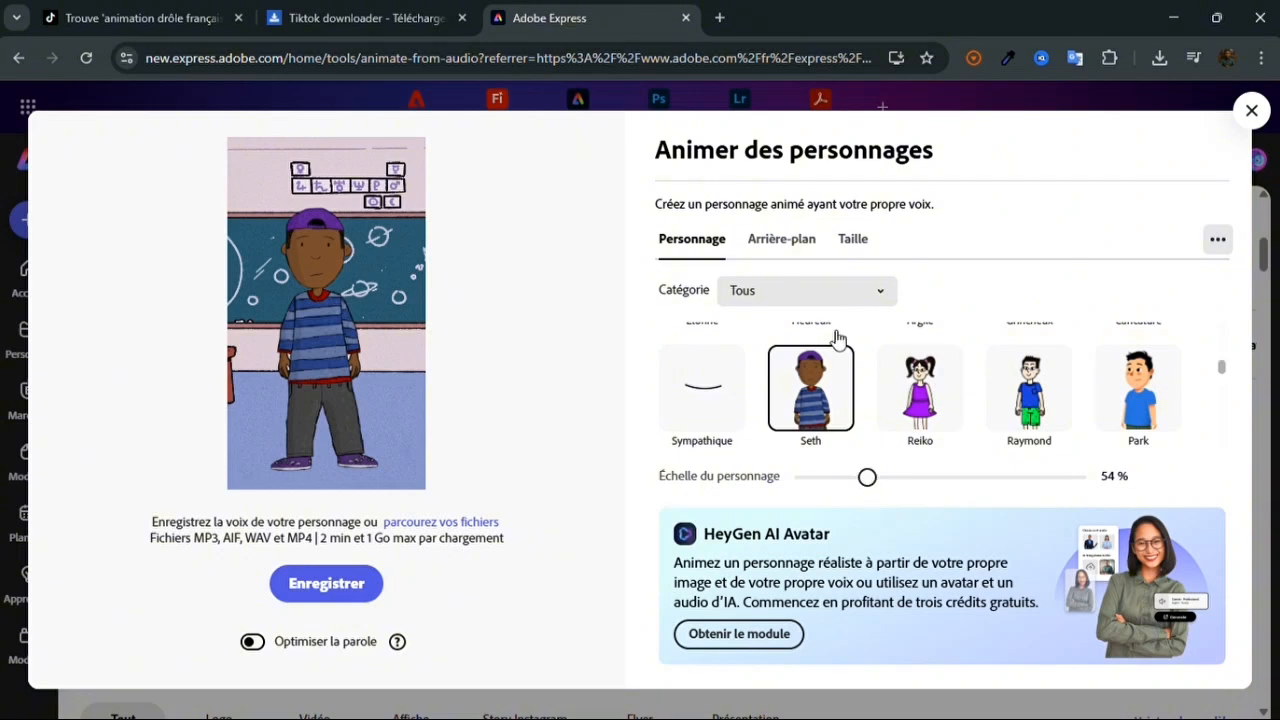
# Set the aspect ratio preset to YouTube, using the 9:16 Shorts format (1080 x 1920)
pyautogui.click(857, 238)
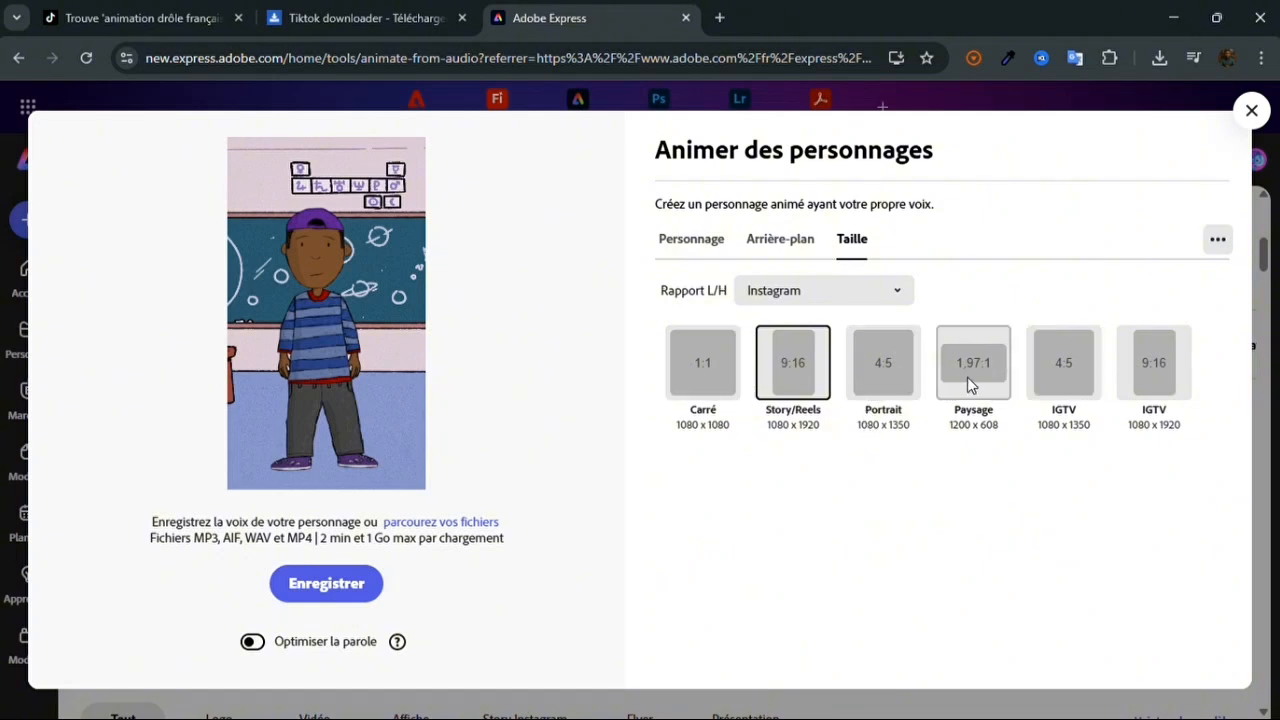
pyautogui.click(812, 298)
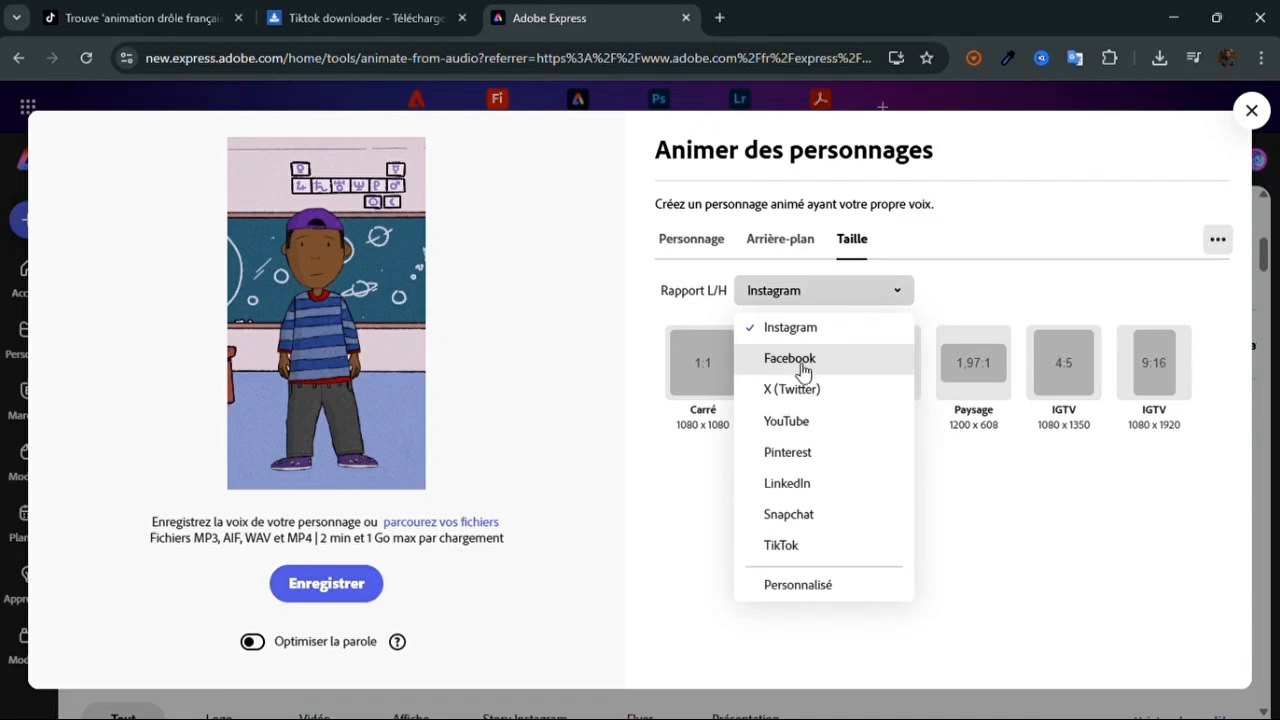
pyautogui.click(806, 426)
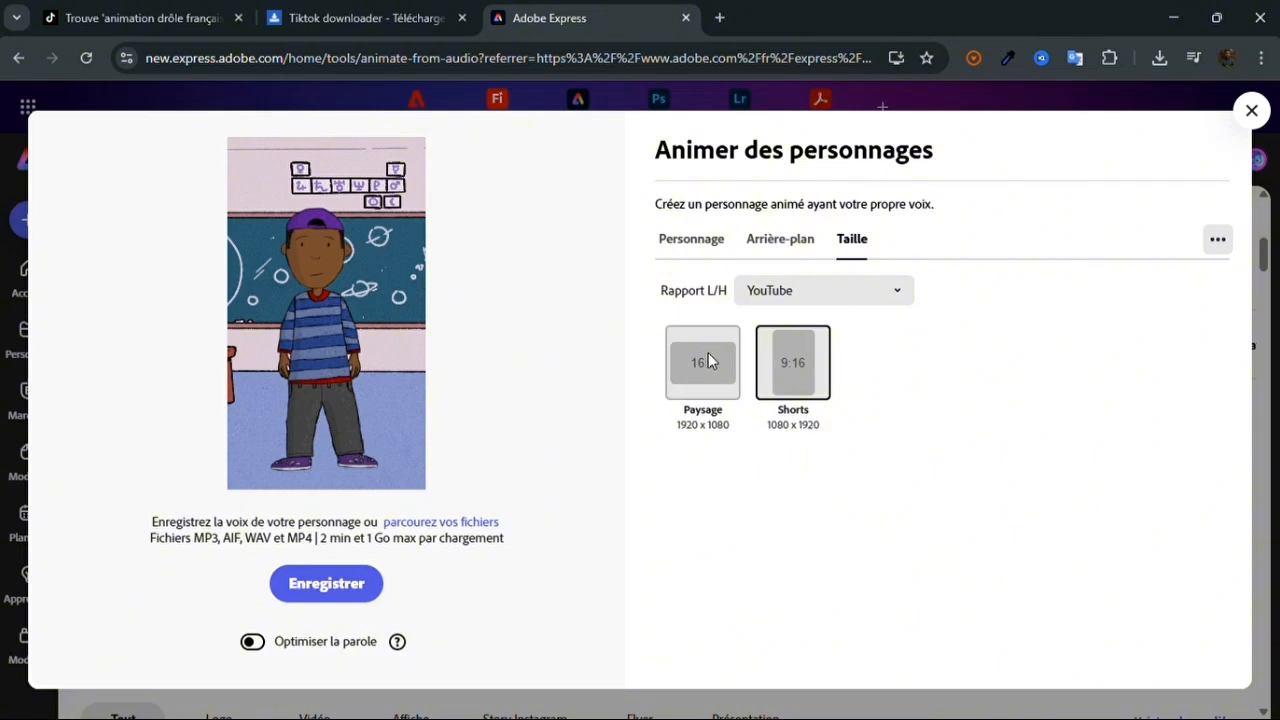
pyautogui.click(846, 292)
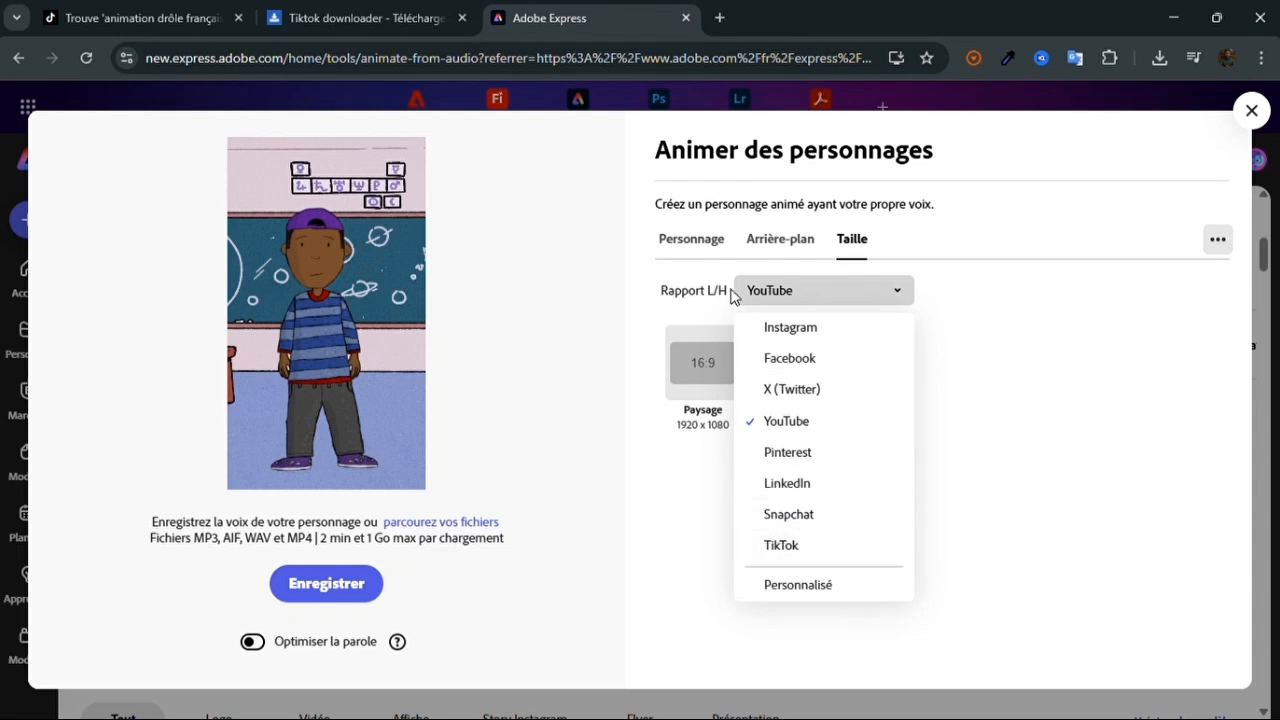
pyautogui.click(812, 292)
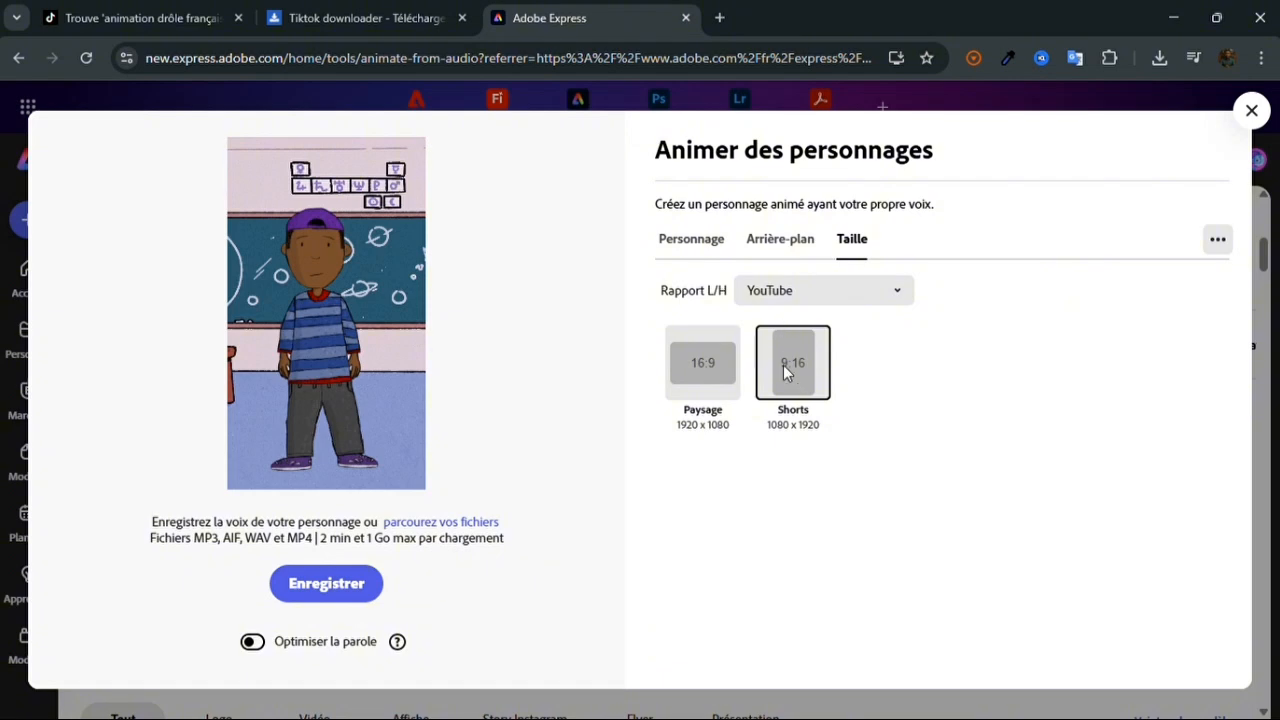
# Load the downloaded TikTok file as the character's voice and generate the animation preview
pyautogui.click(688, 250)
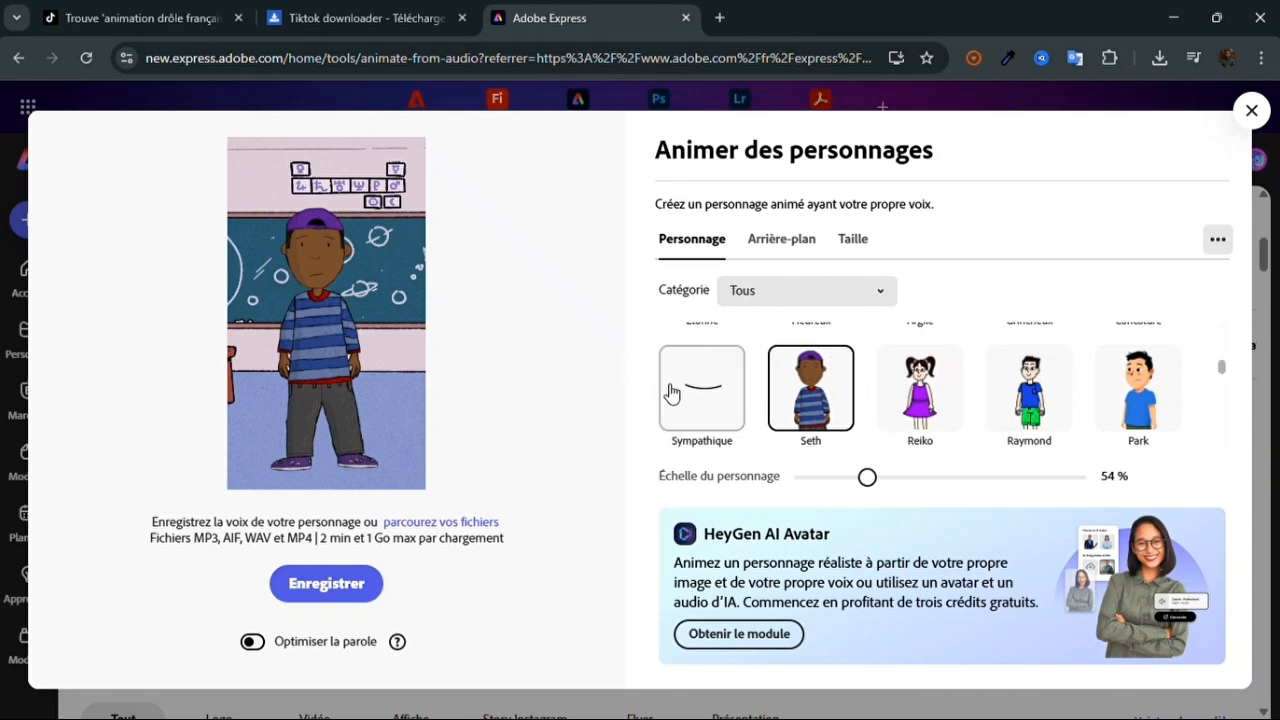
pyautogui.click(441, 525)
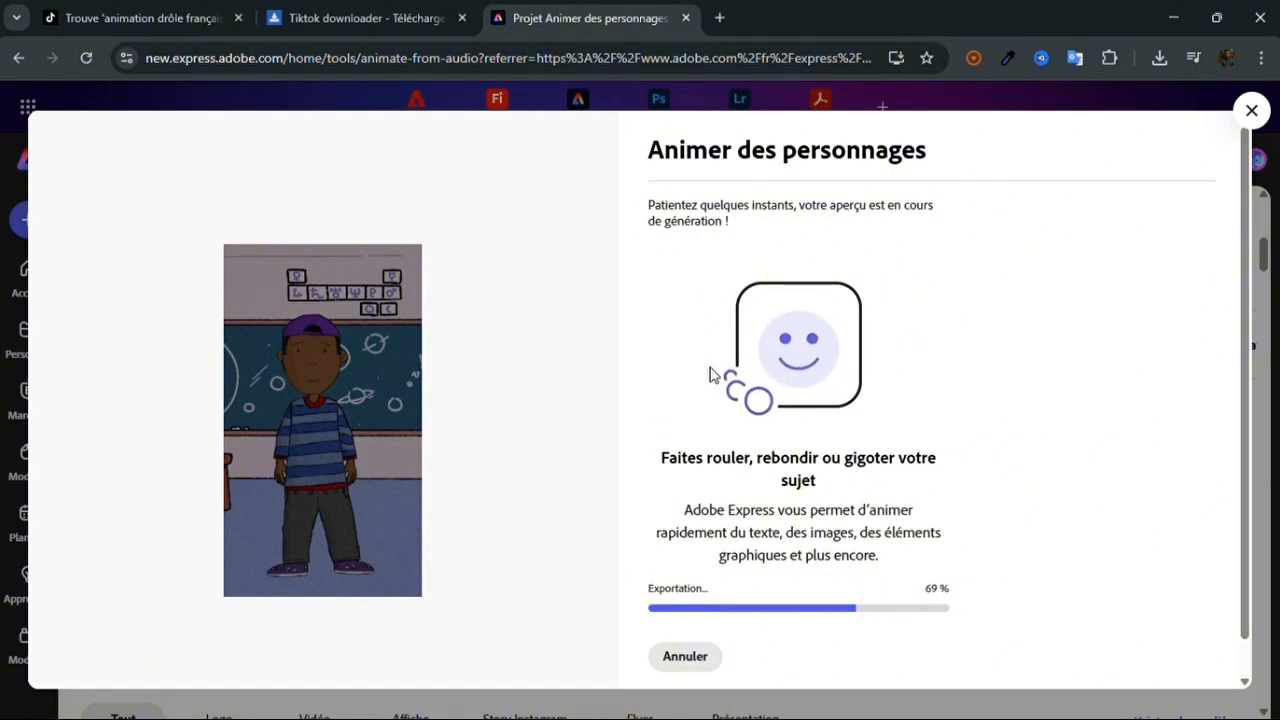
# Open the CapCut website in a new browser tab
pyautogui.click(718, 22)
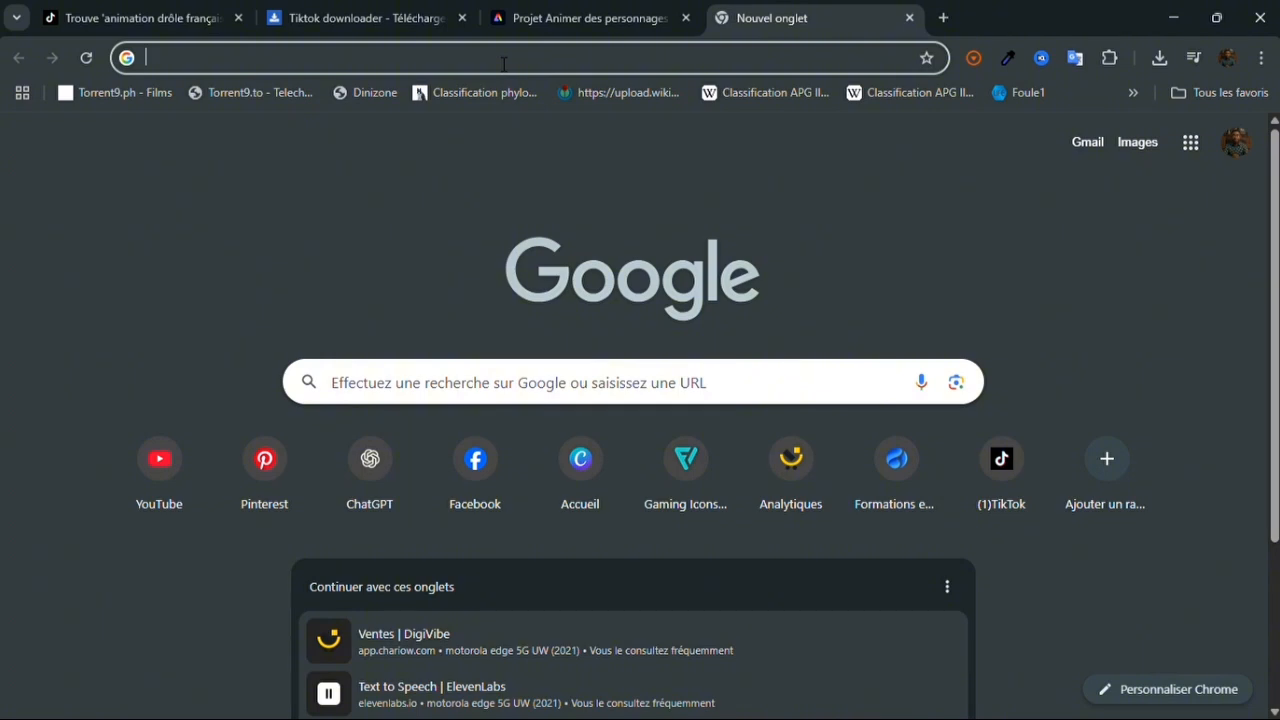
pyautogui.click(503, 63)
pyautogui.write('capcut')
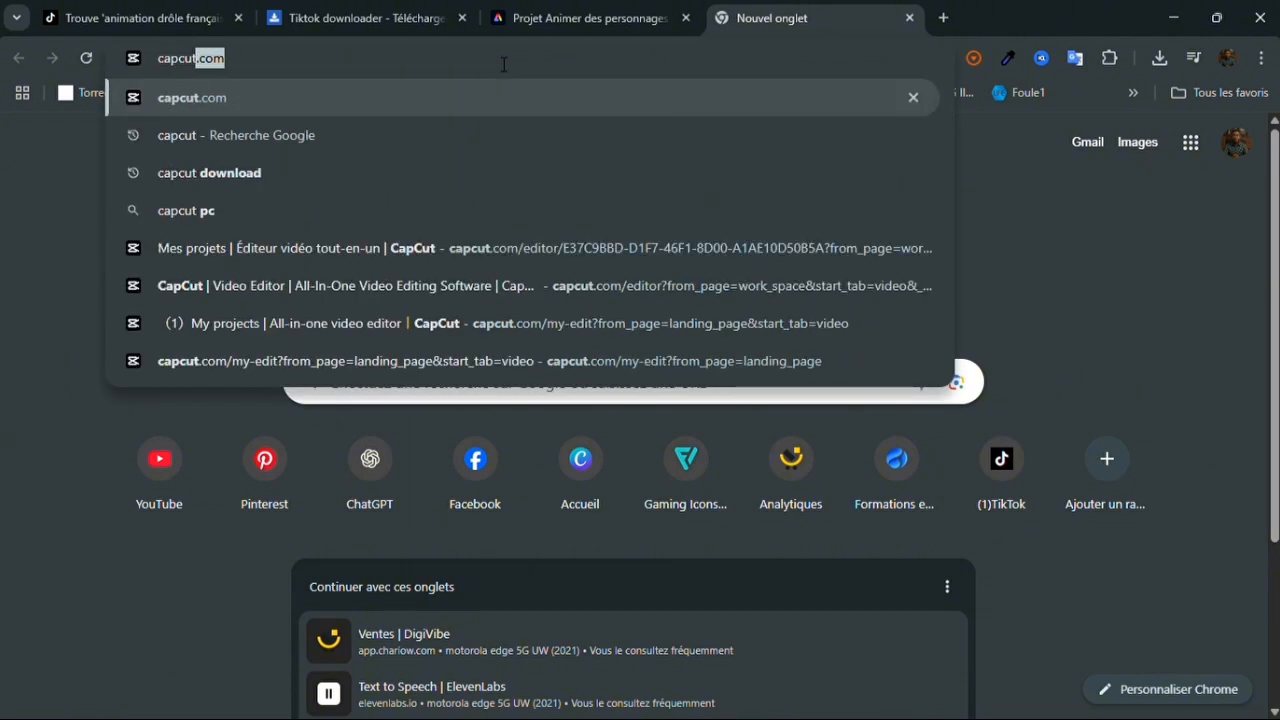
pyautogui.press('Return')
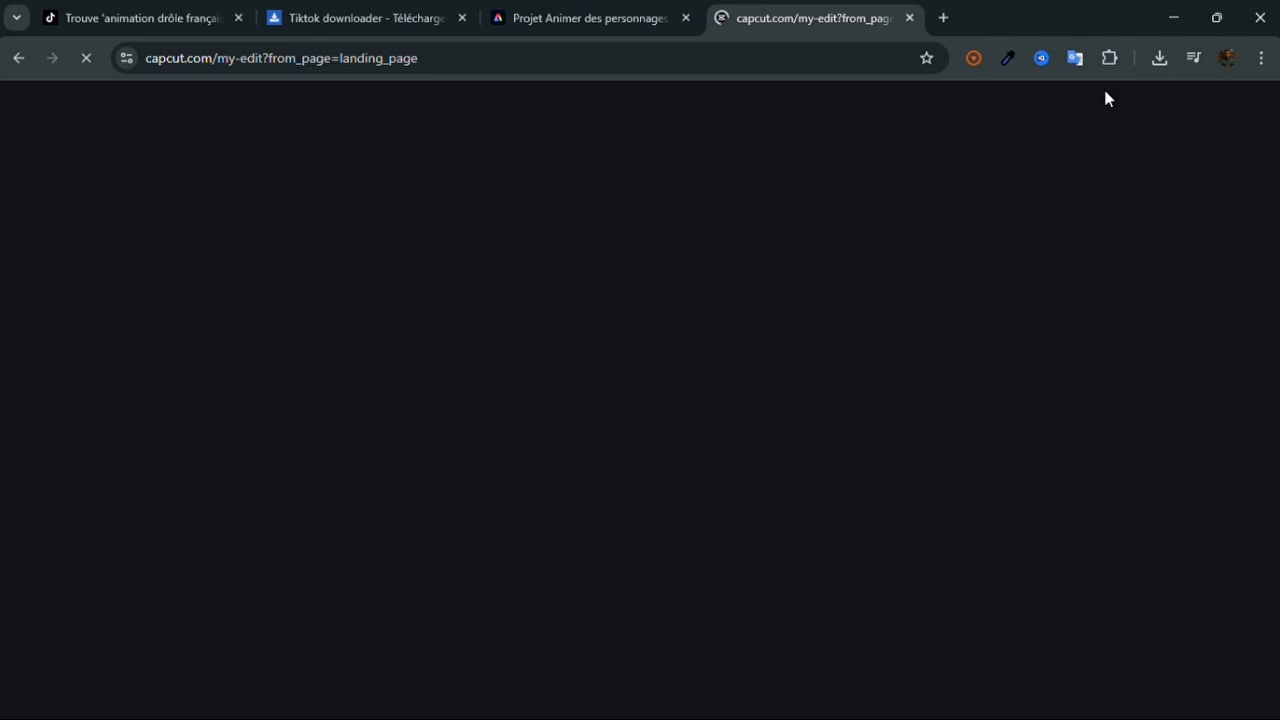
# Return to the Adobe Express project and download the generated character animation as an MP4 file
pyautogui.click(581, 20)
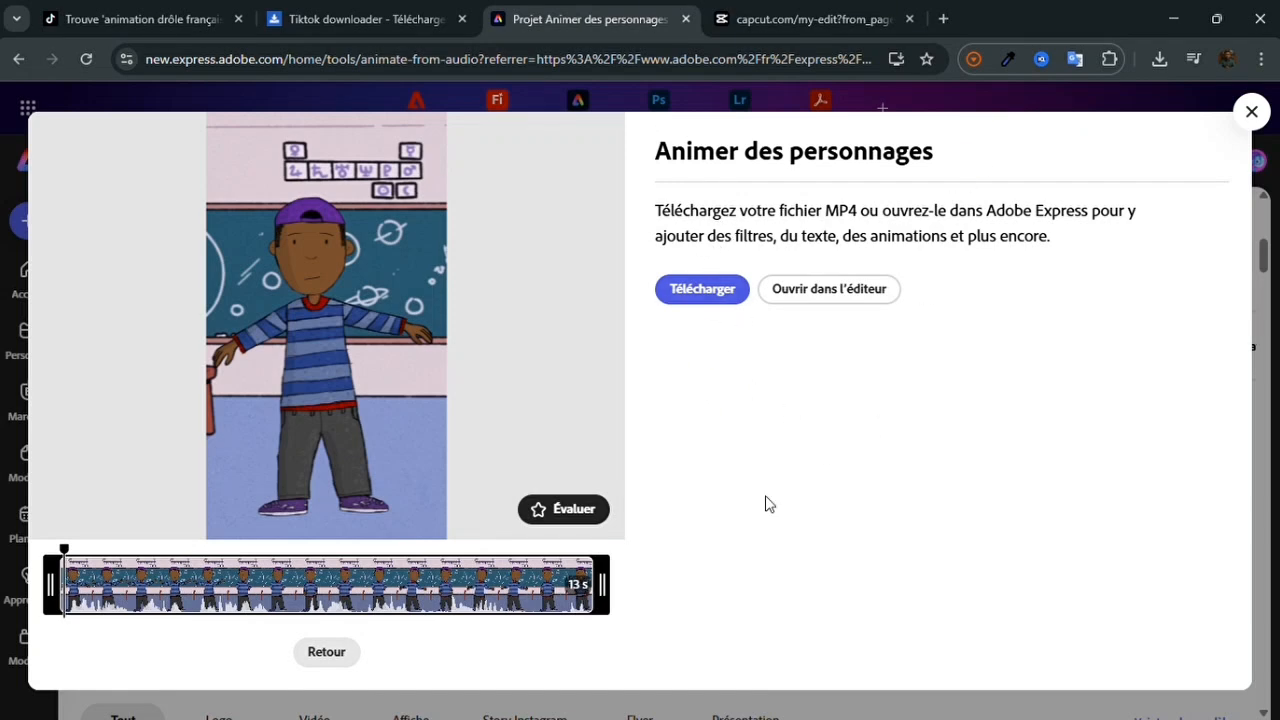
pyautogui.moveTo(414, 354)
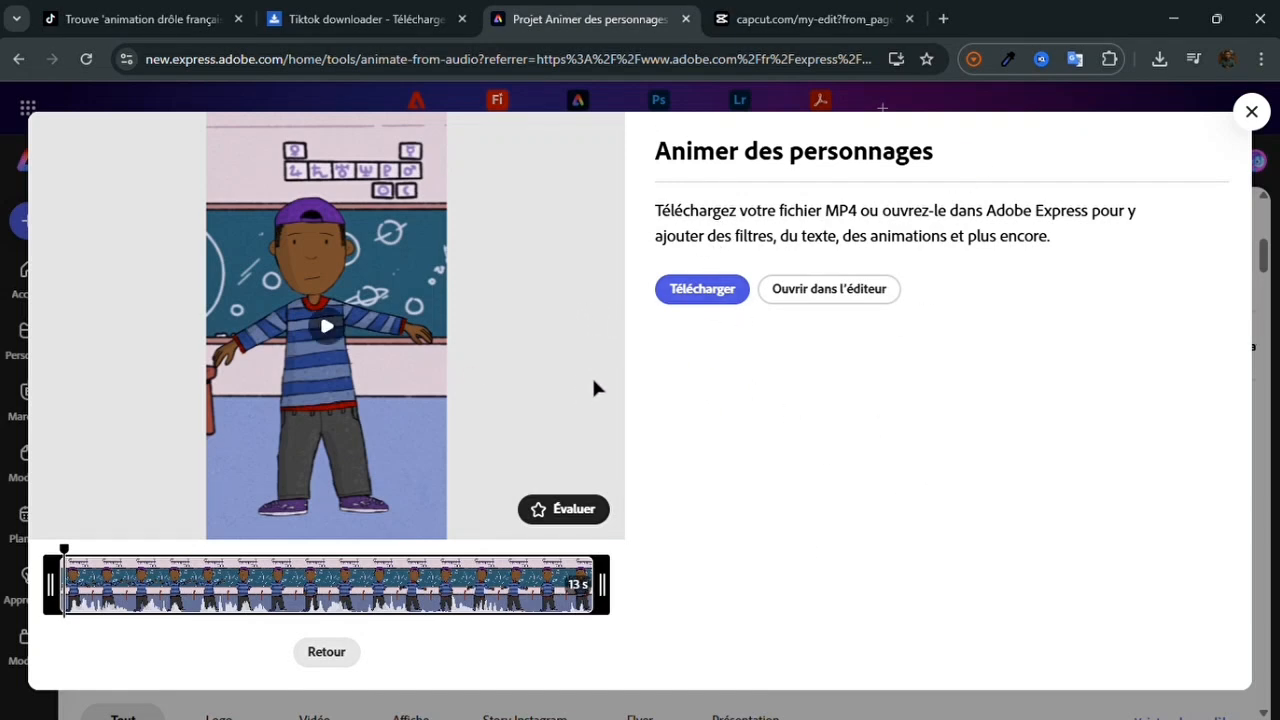
pyautogui.click(698, 292)
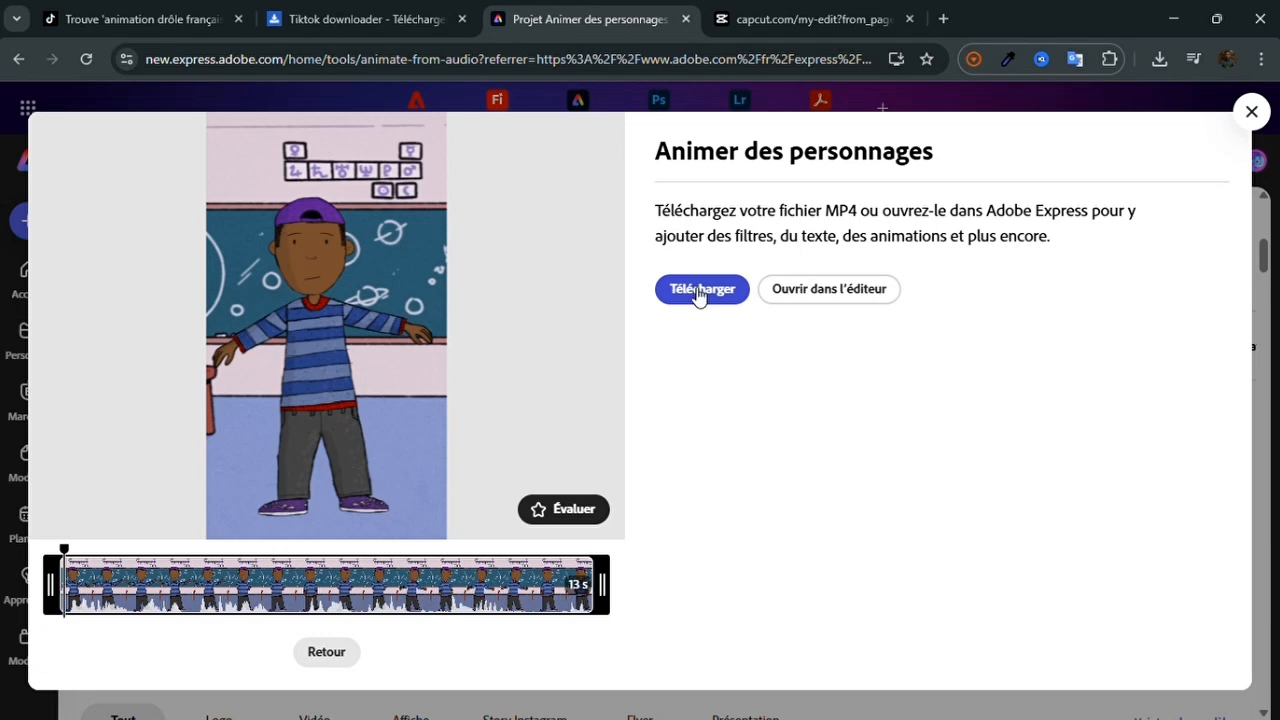
# Switch to CapCut and create a new 9:16 video project
pyautogui.click(800, 17)
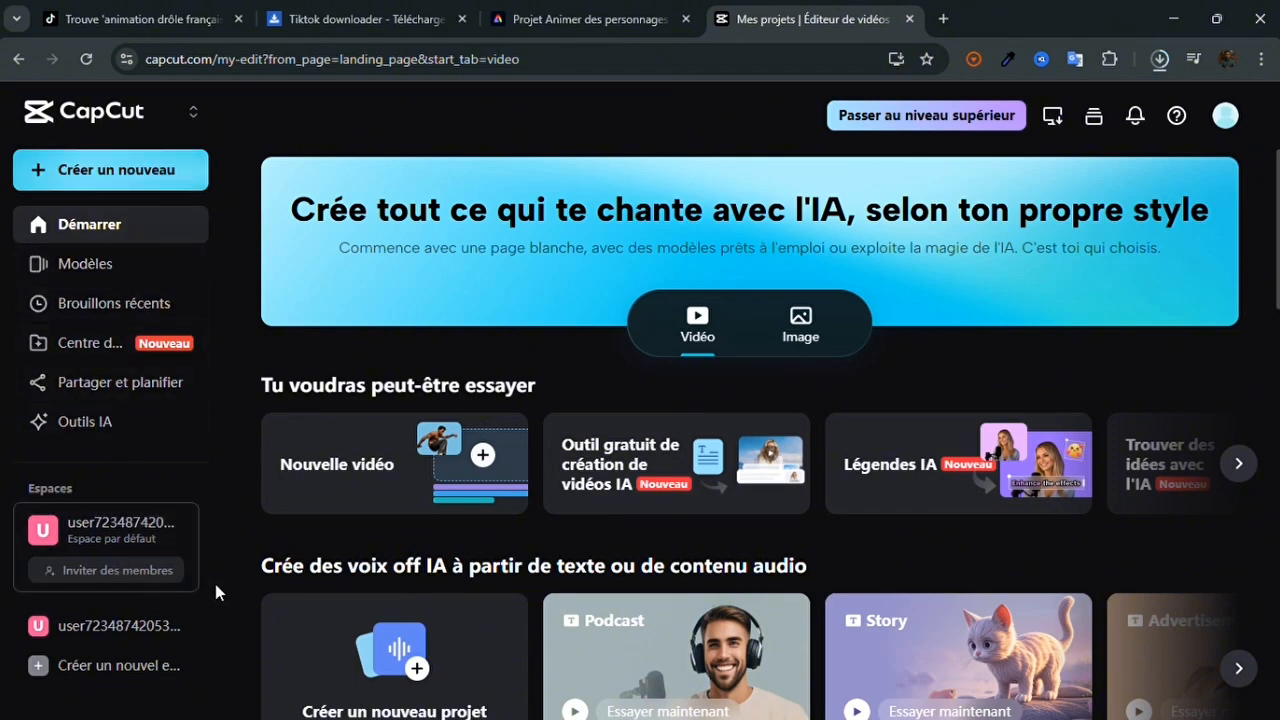
pyautogui.click(108, 172)
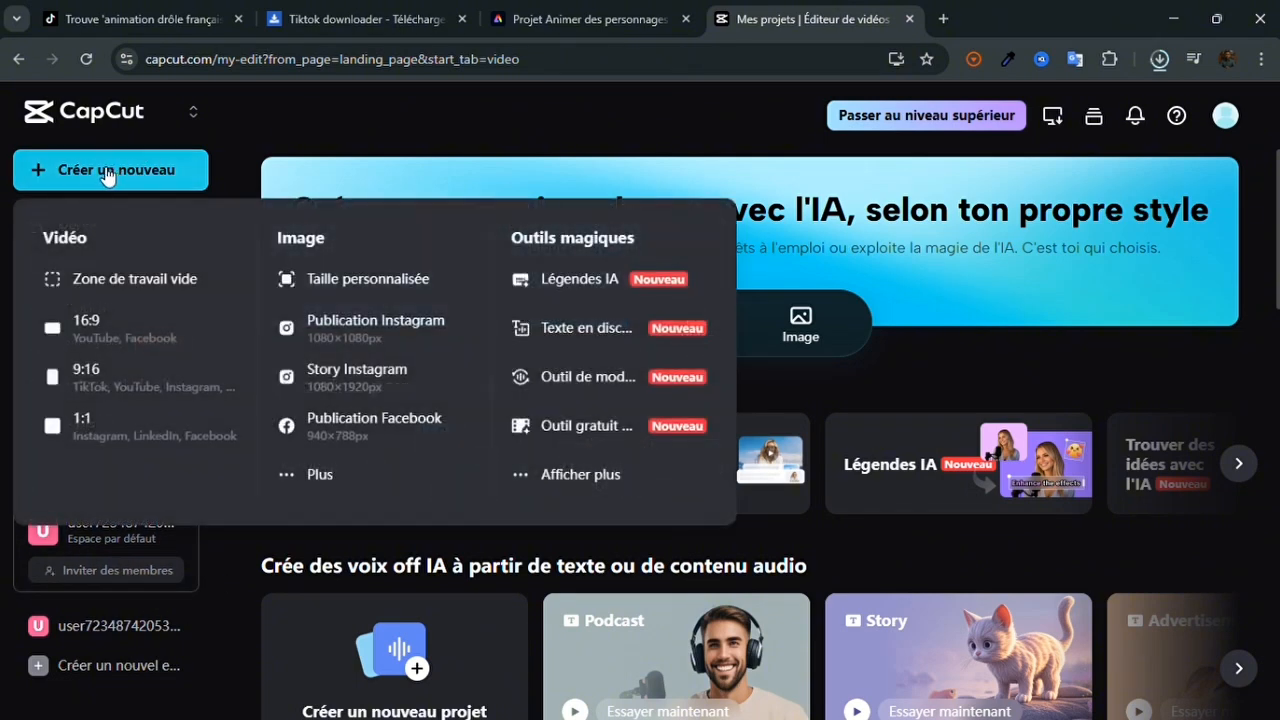
pyautogui.click(148, 172)
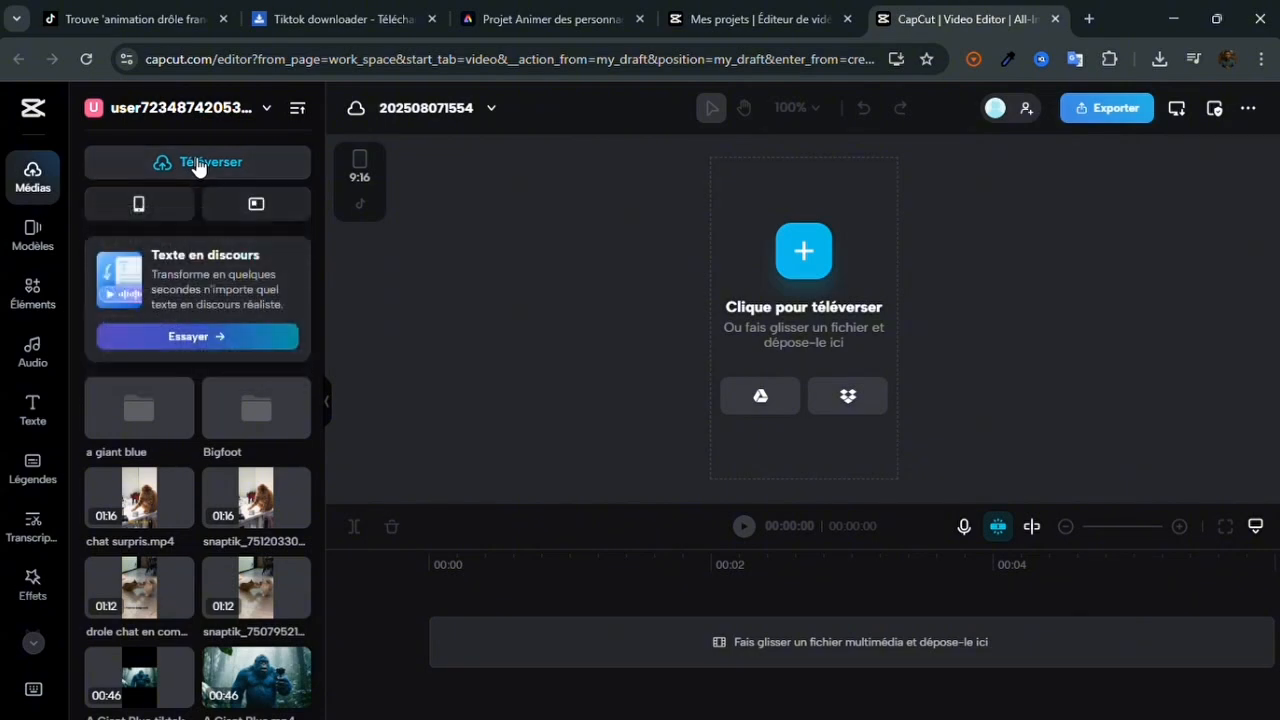
# Upload the downloaded character animation file to the project media, place it on the timeline and dismiss the save notice
pyautogui.moveTo(200, 167)
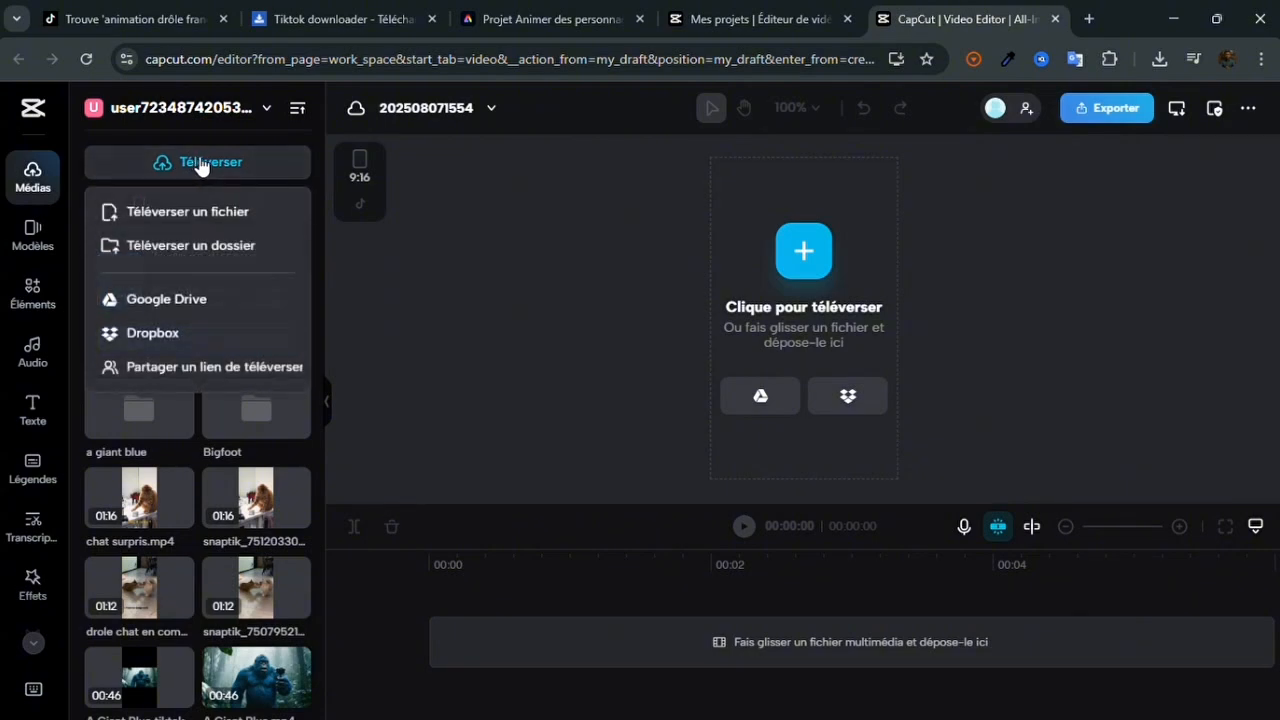
pyautogui.click(186, 218)
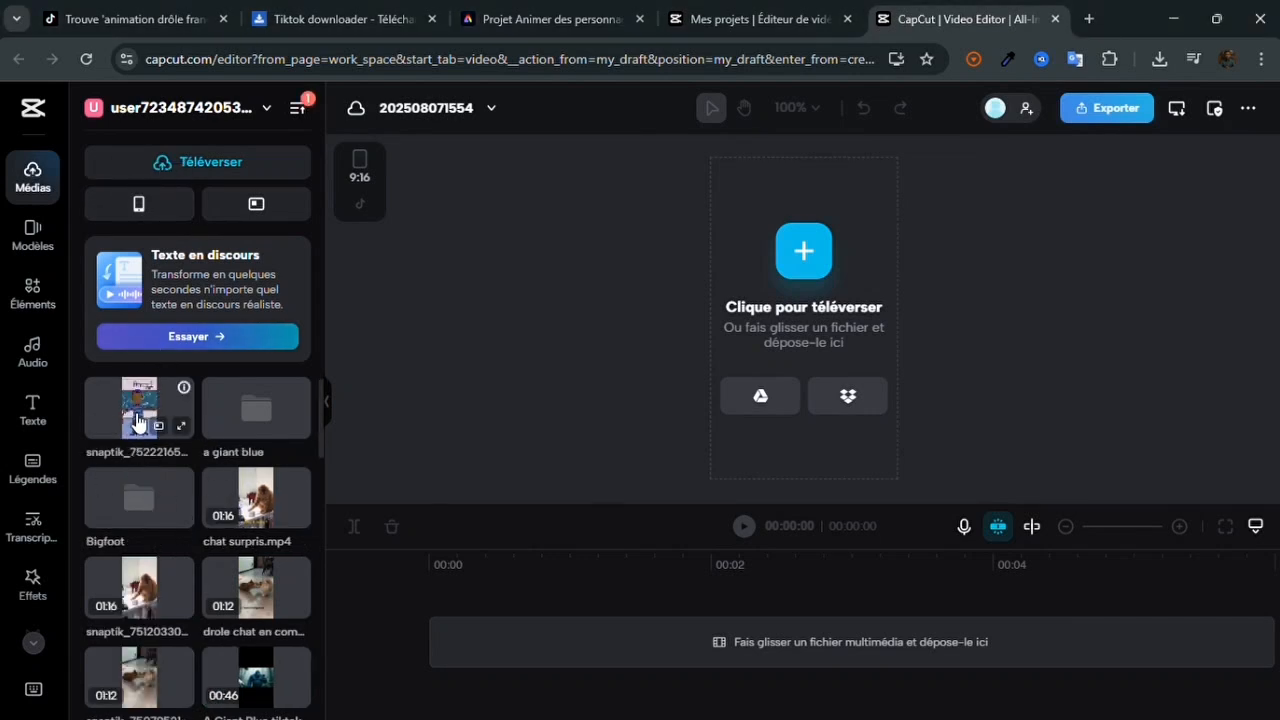
pyautogui.click(137, 428)
pyautogui.click(515, 622)
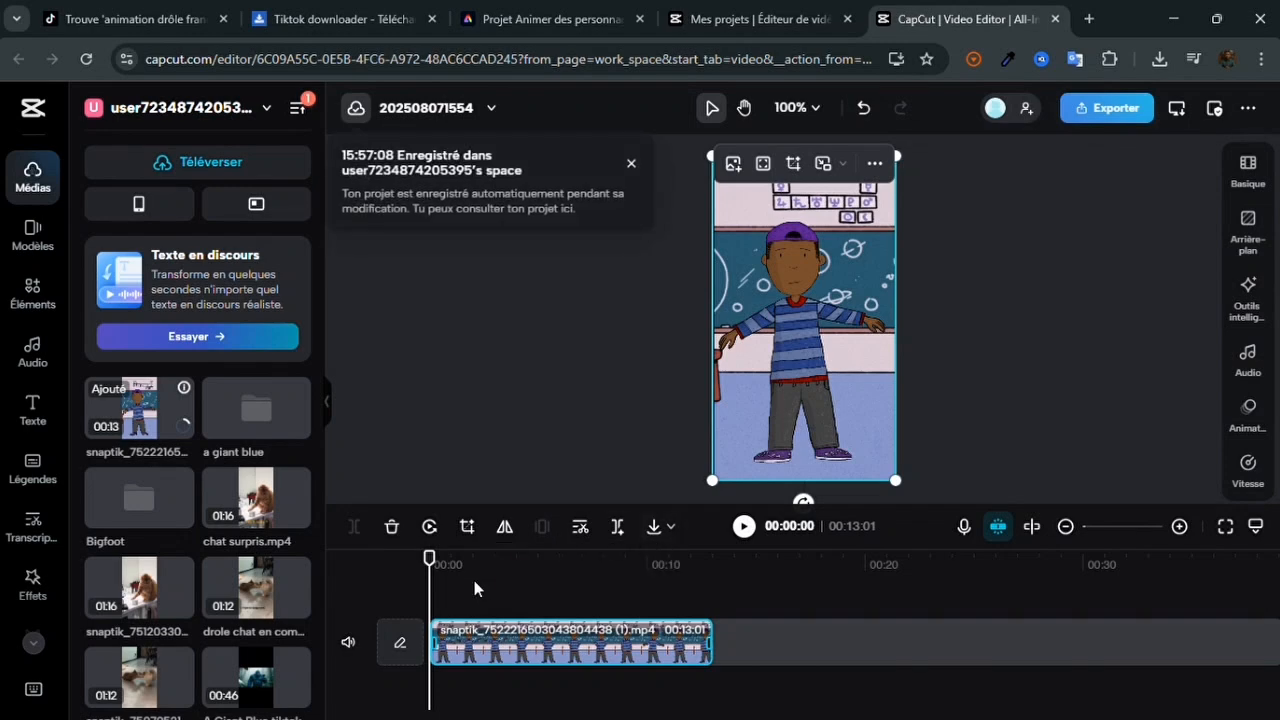
pyautogui.click(632, 165)
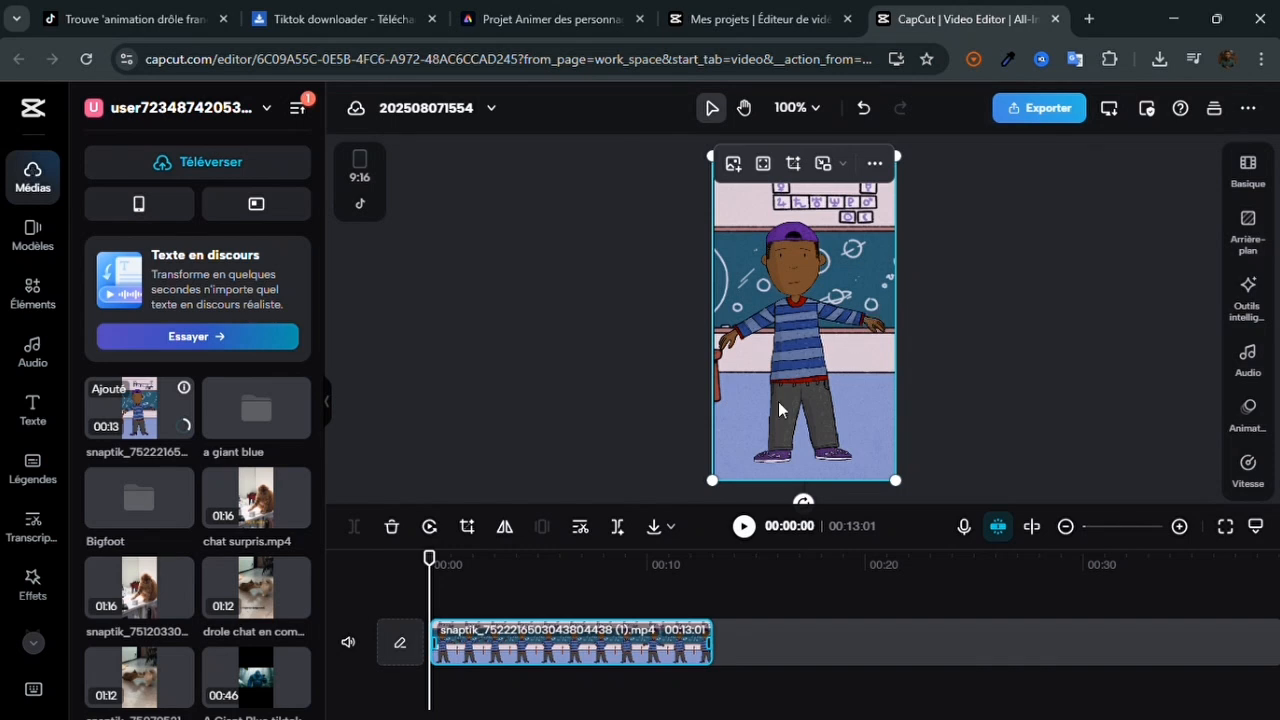
# Preview the whole animation clip and return to its start with the clip selected
pyautogui.click(744, 527)
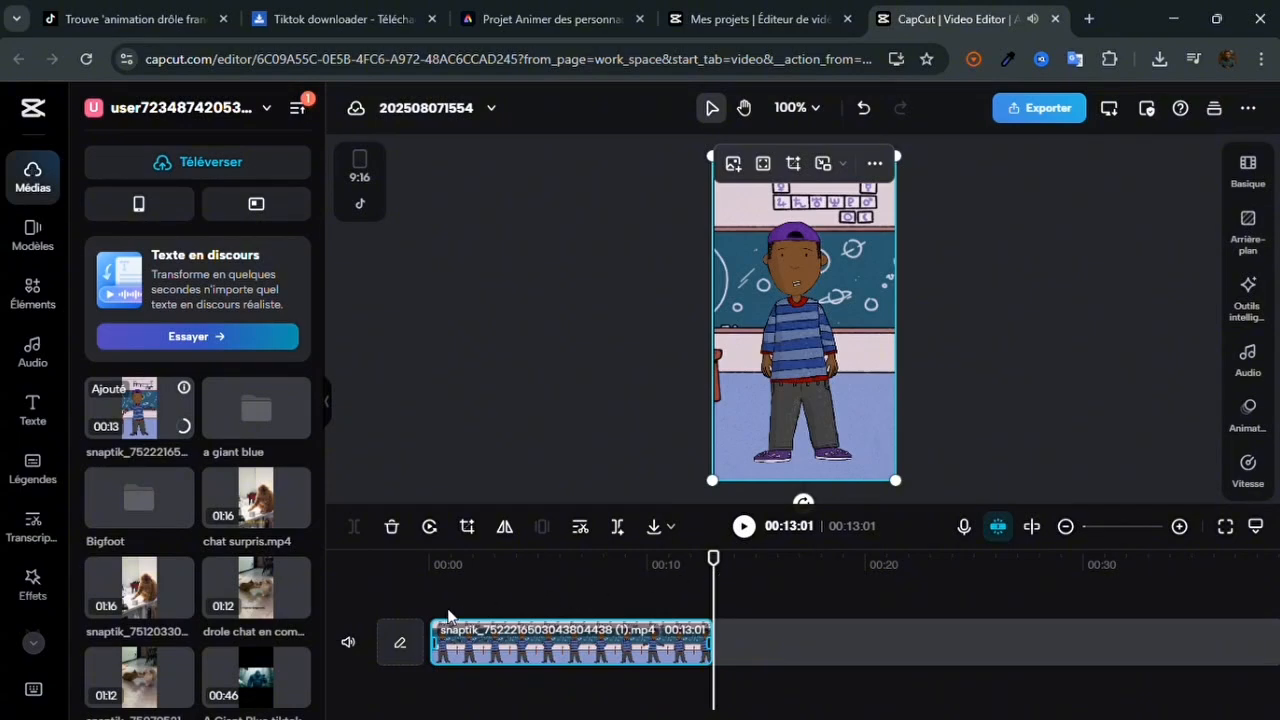
pyautogui.click(433, 586)
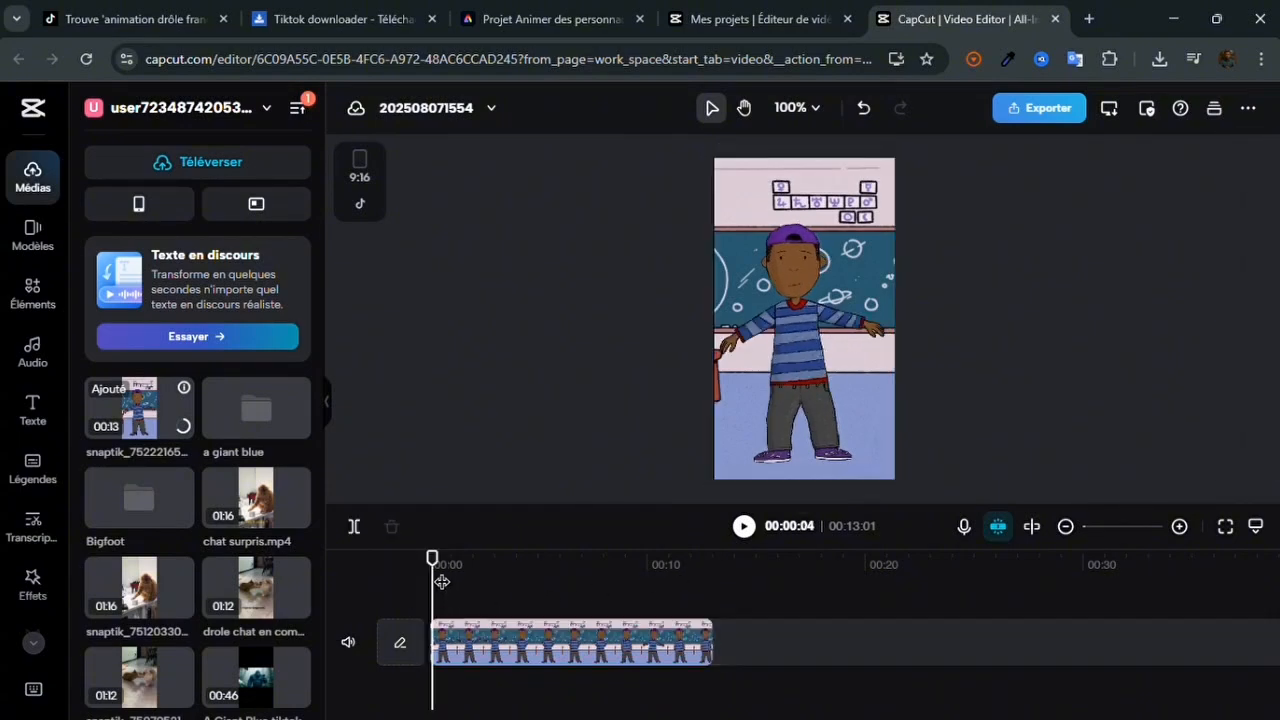
pyautogui.click(510, 652)
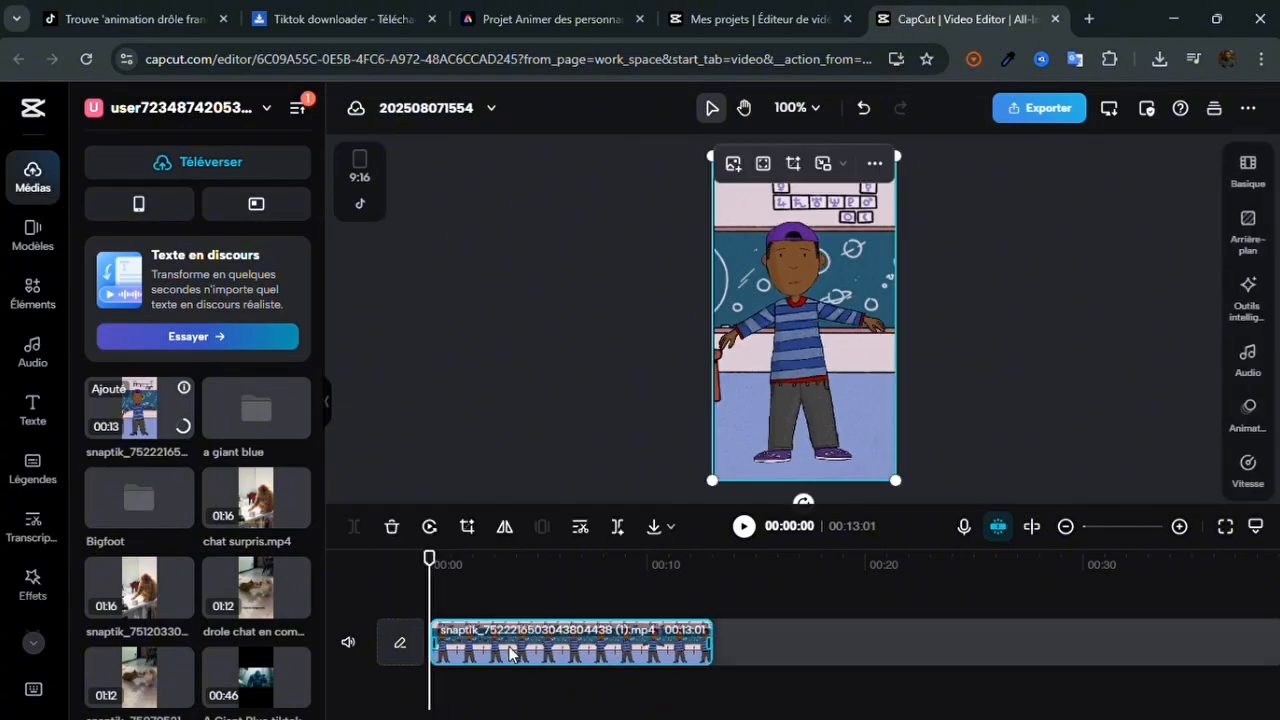
# Generate automatic captions for the animation clip with French as the spoken language
pyautogui.click(33, 470)
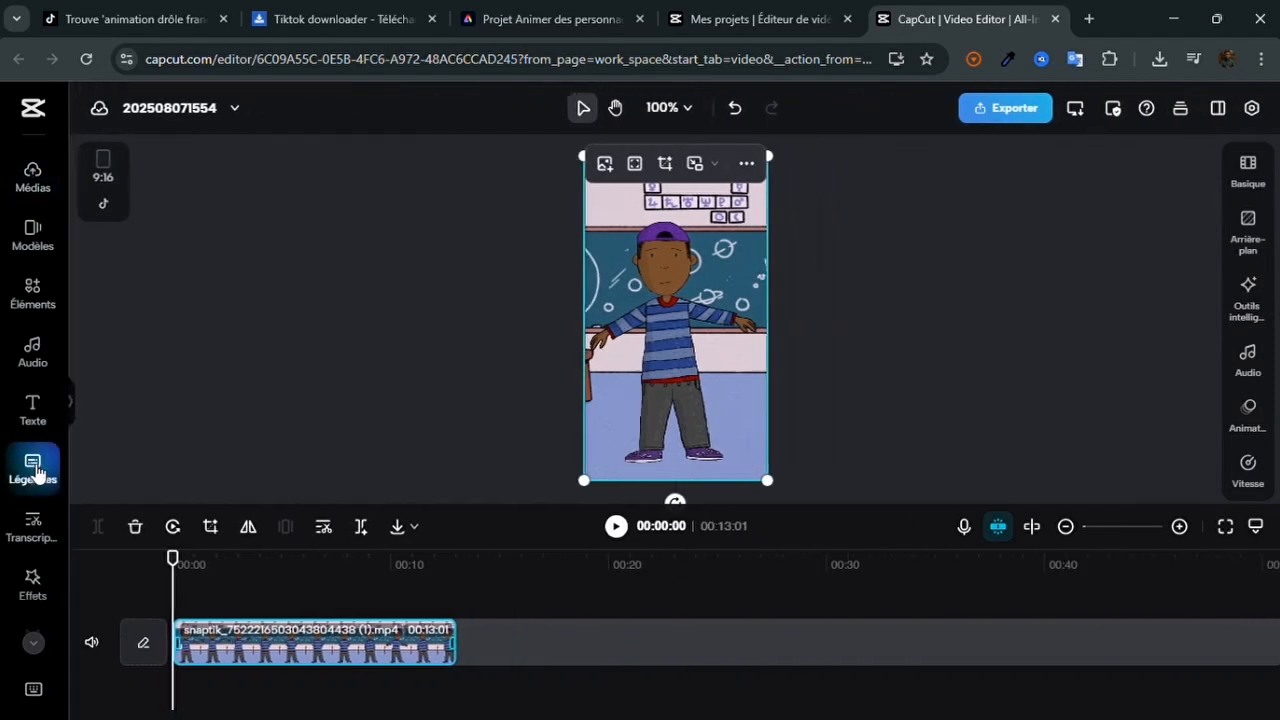
pyautogui.click(35, 470)
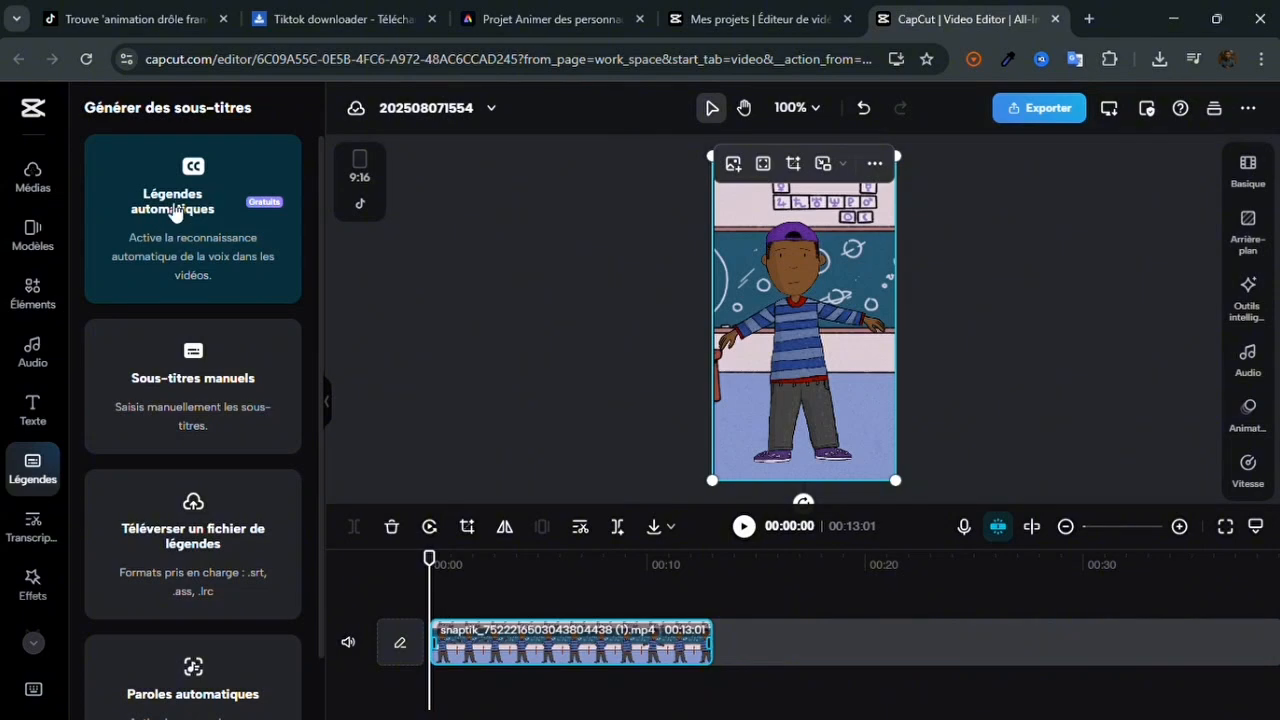
pyautogui.click(183, 237)
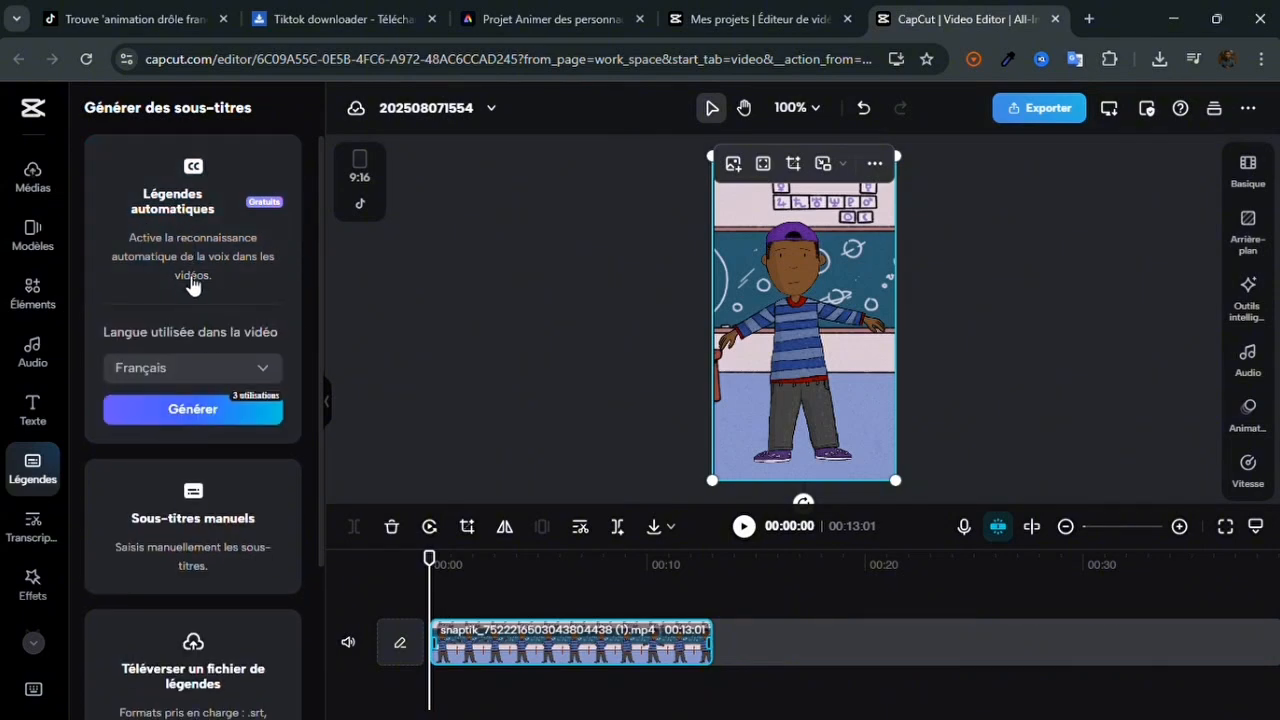
pyautogui.click(190, 412)
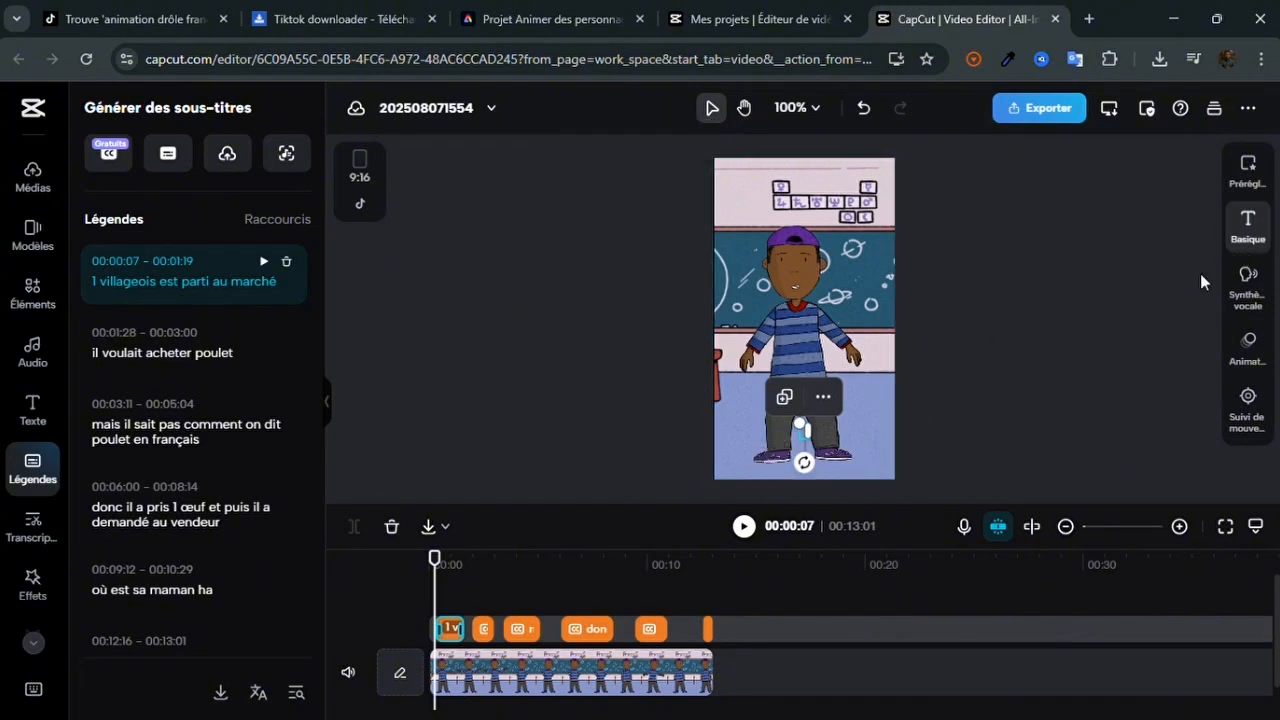
# Convert all the generated captions to uppercase with the Majuscule case option
pyautogui.click(1248, 170)
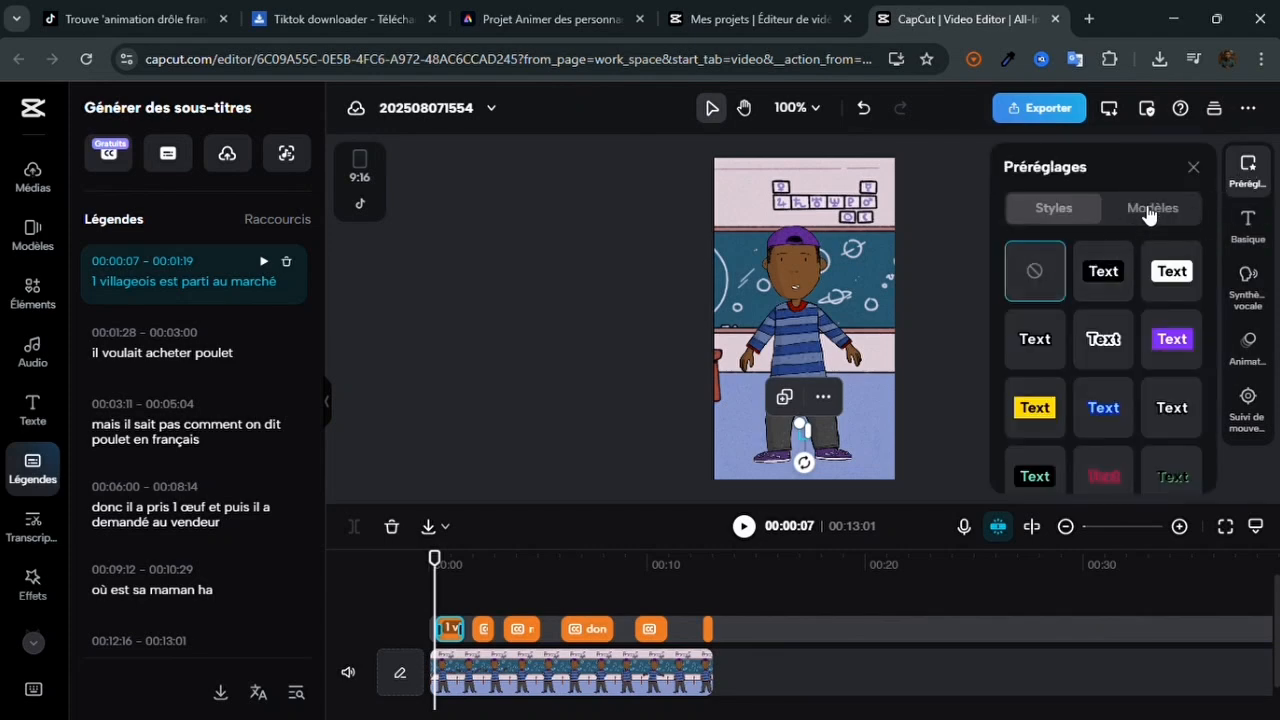
pyautogui.click(1250, 229)
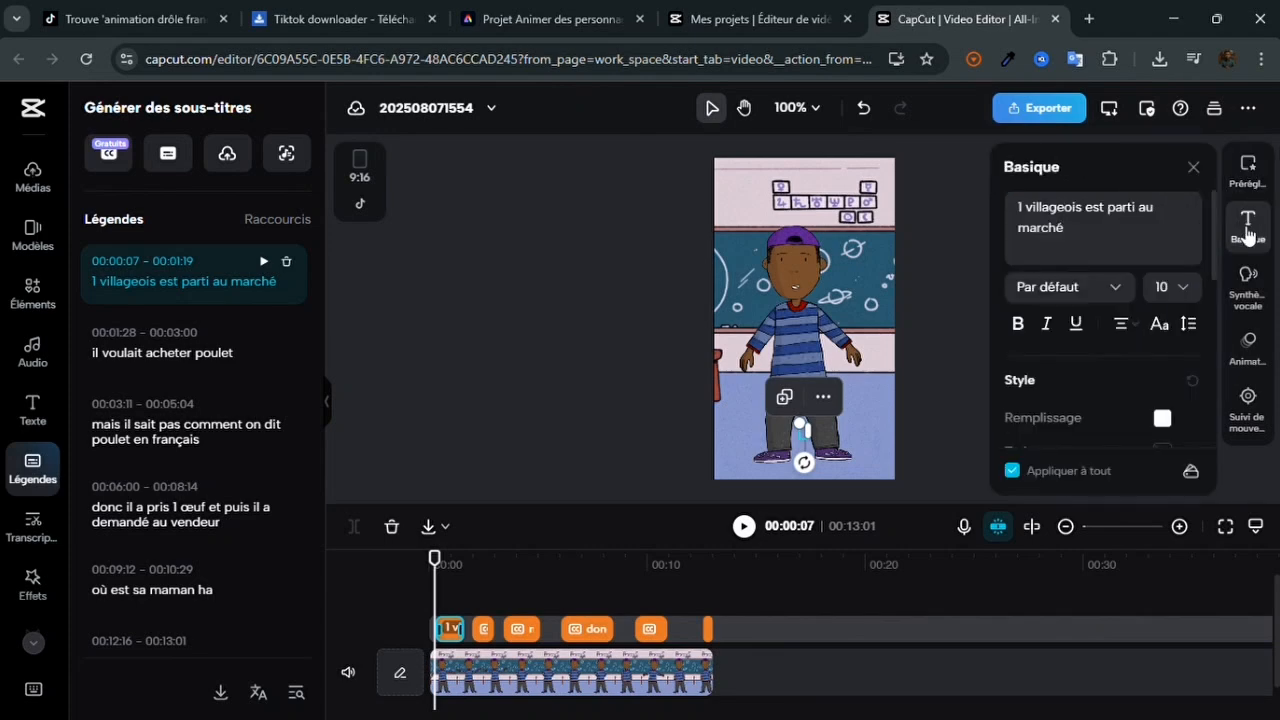
pyautogui.click(1160, 325)
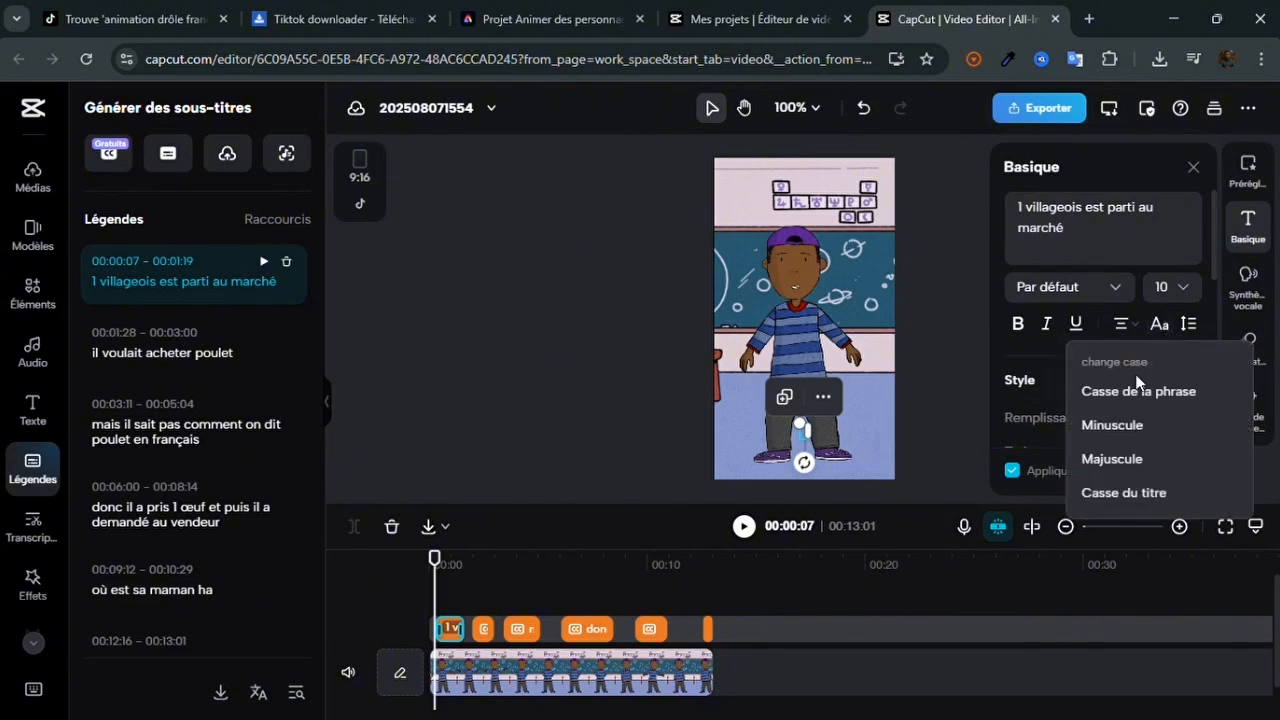
pyautogui.click(1128, 462)
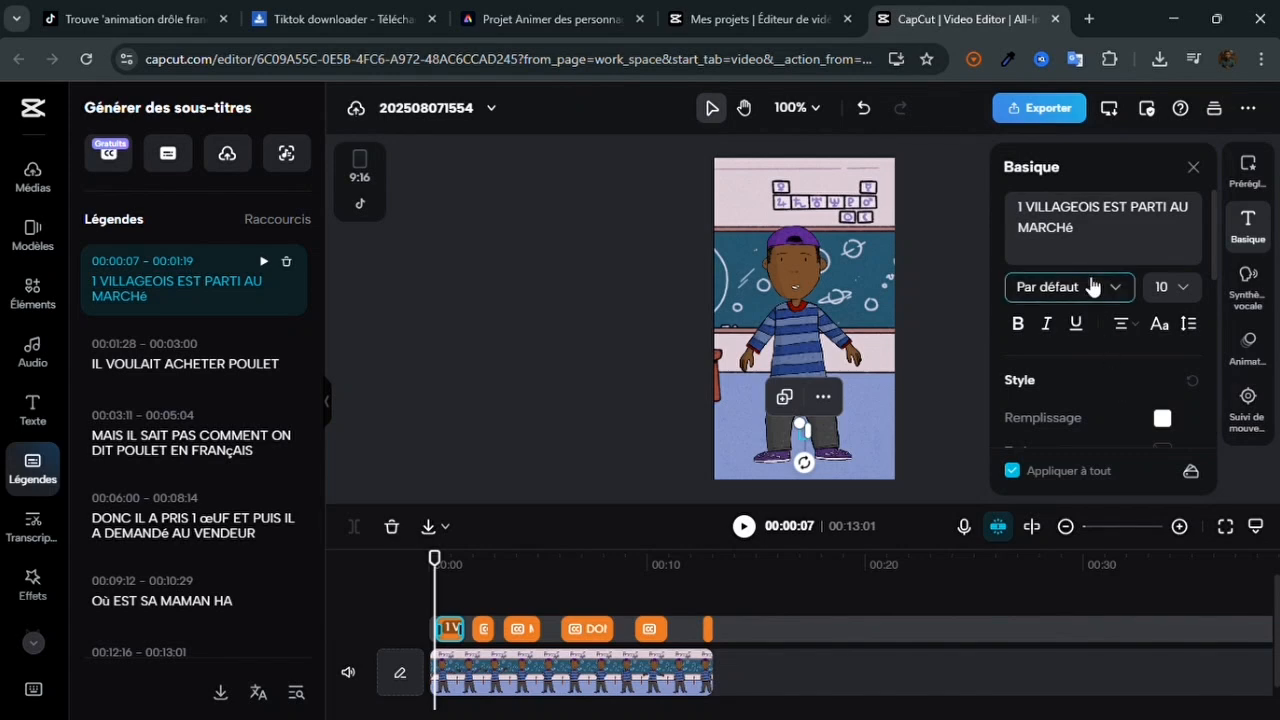
# Replace "1" with "UN" in the first caption so it begins "UN VILLAGEOIS EST PARTI"
pyautogui.click(1020, 207)
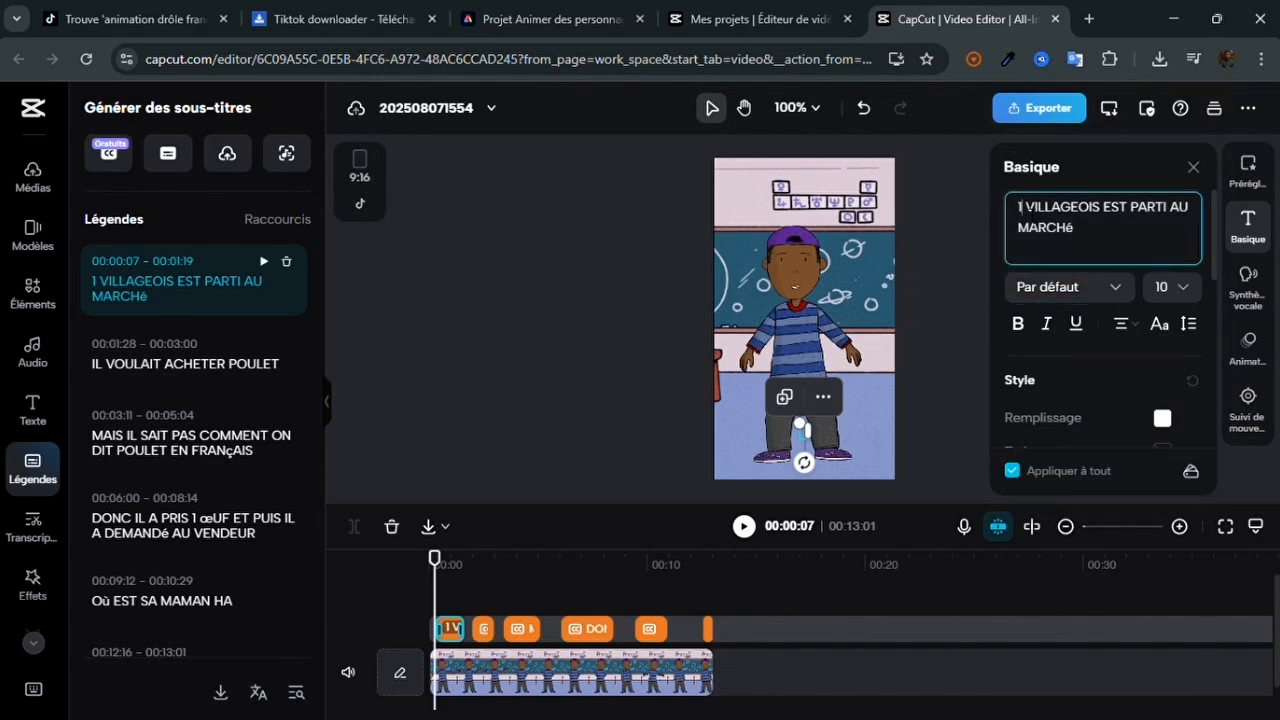
pyautogui.press('BackSpace')
pyautogui.write('U')
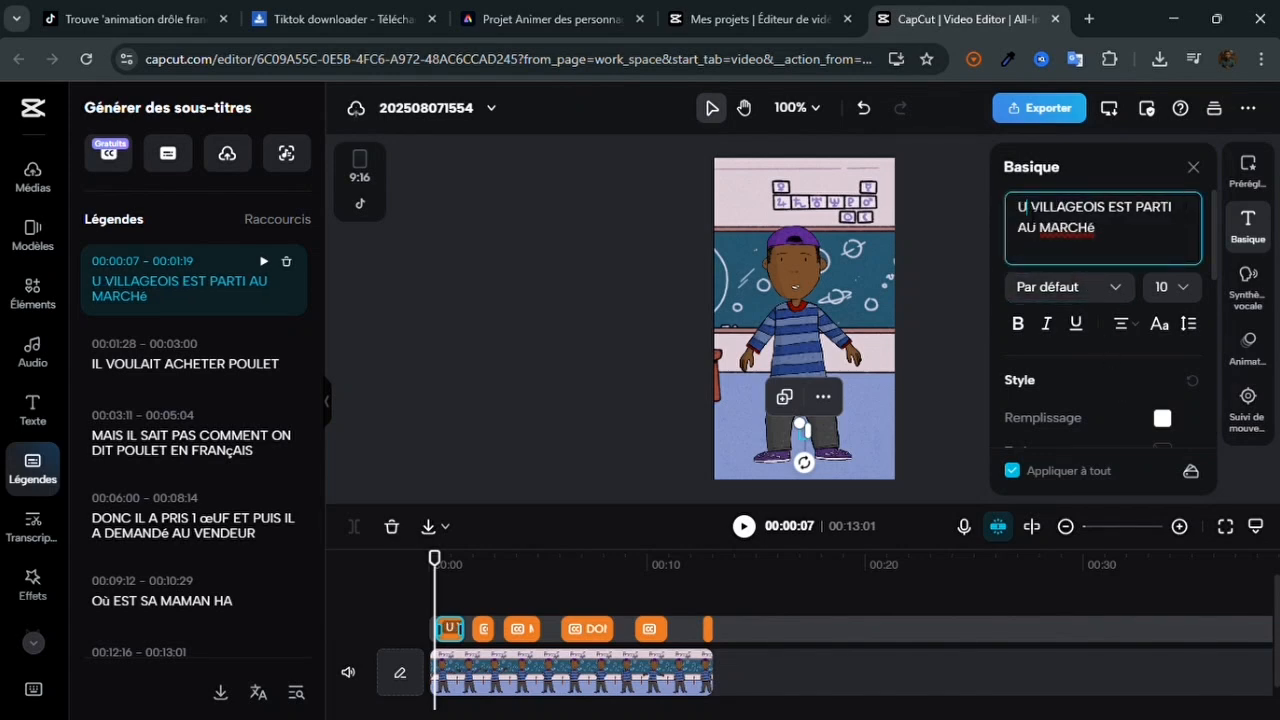
pyautogui.write('N')
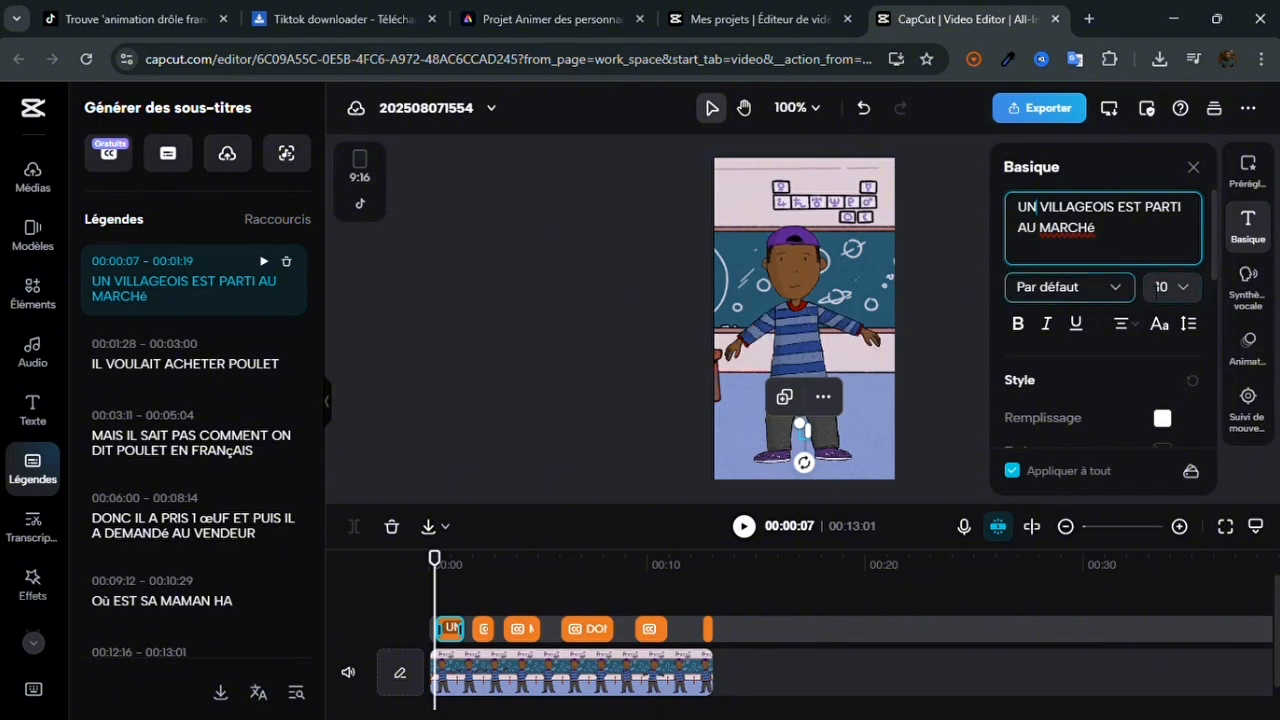
# Apply the white italic "brown fox" caption template from the preset models to the captions
pyautogui.click(1113, 290)
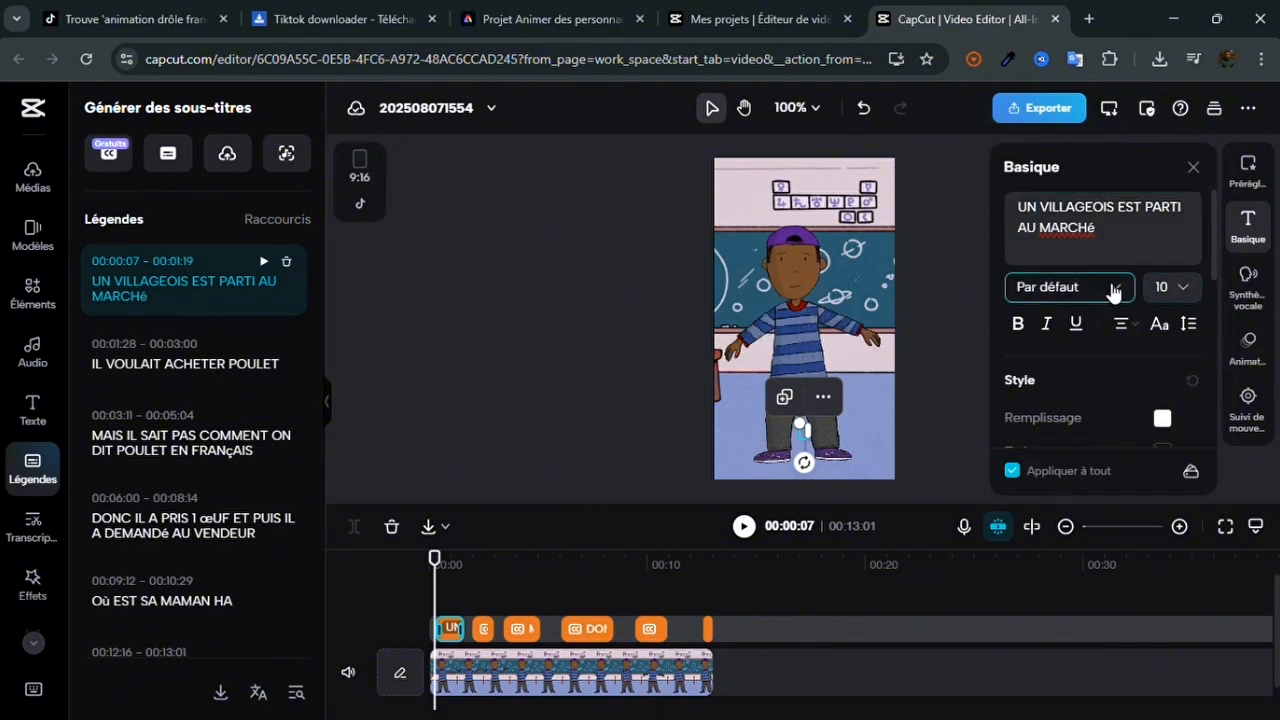
pyautogui.click(1113, 290)
pyautogui.click(1249, 166)
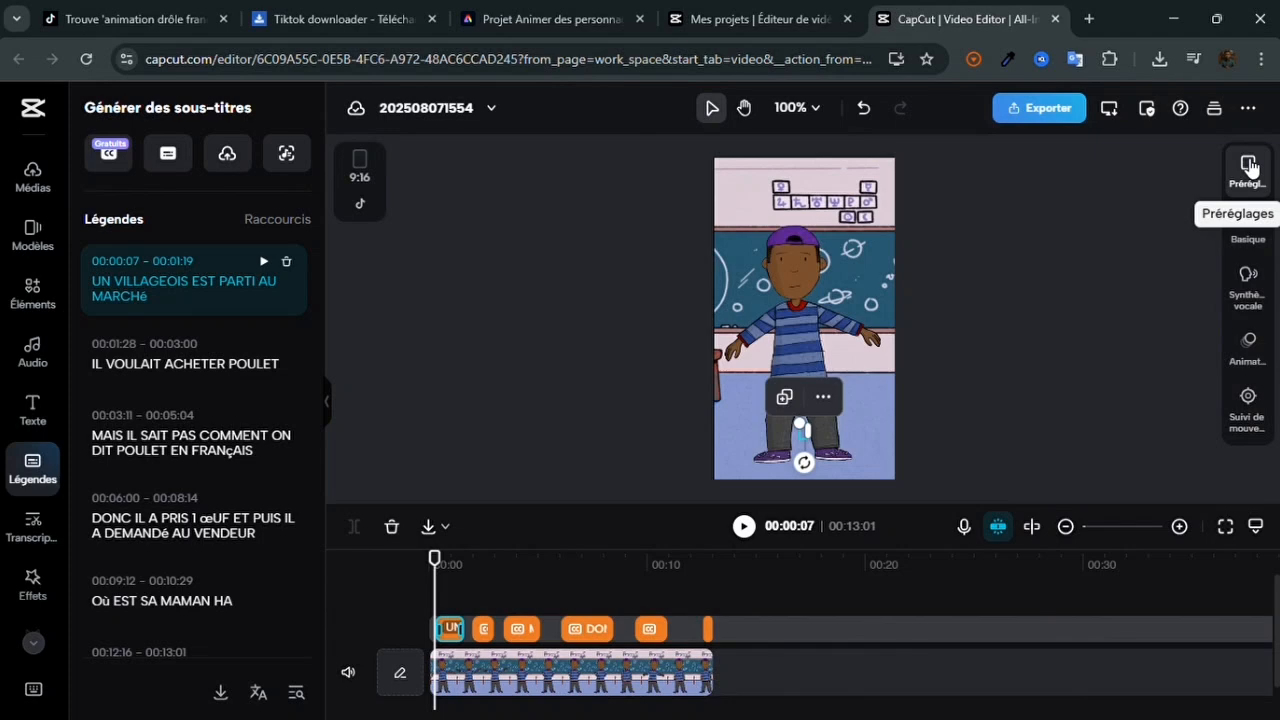
pyautogui.click(1249, 168)
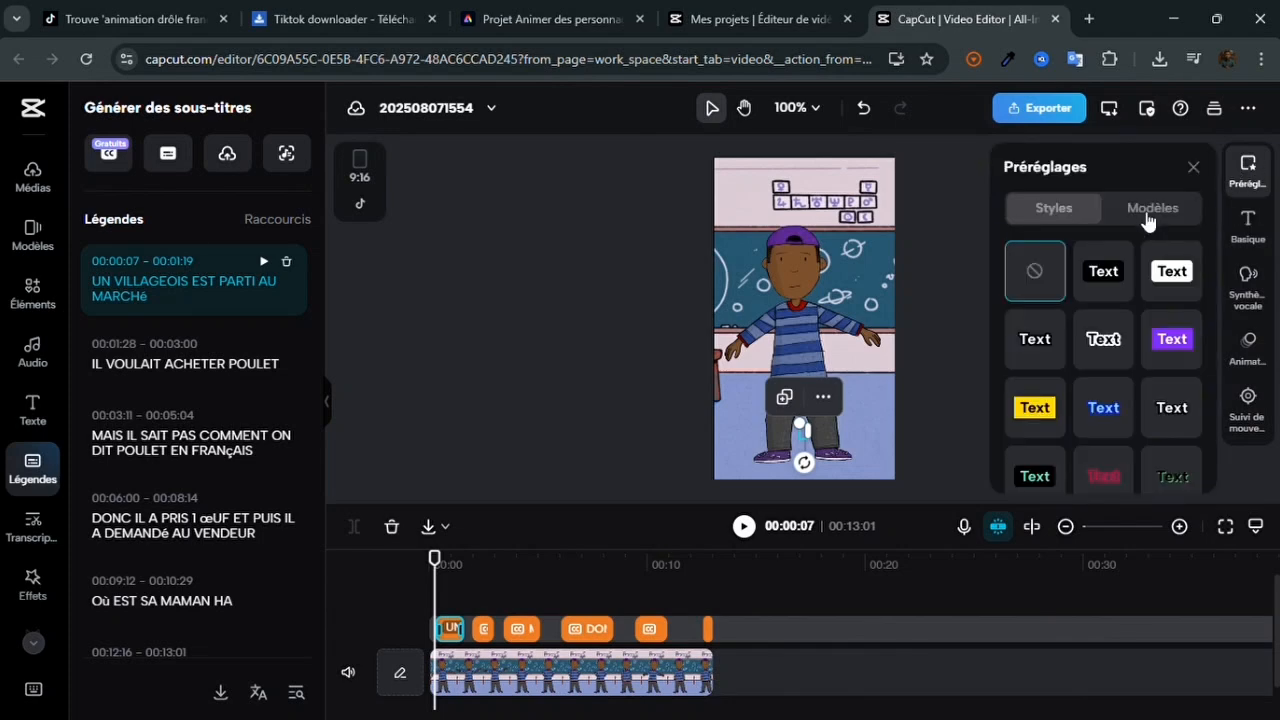
pyautogui.click(1150, 212)
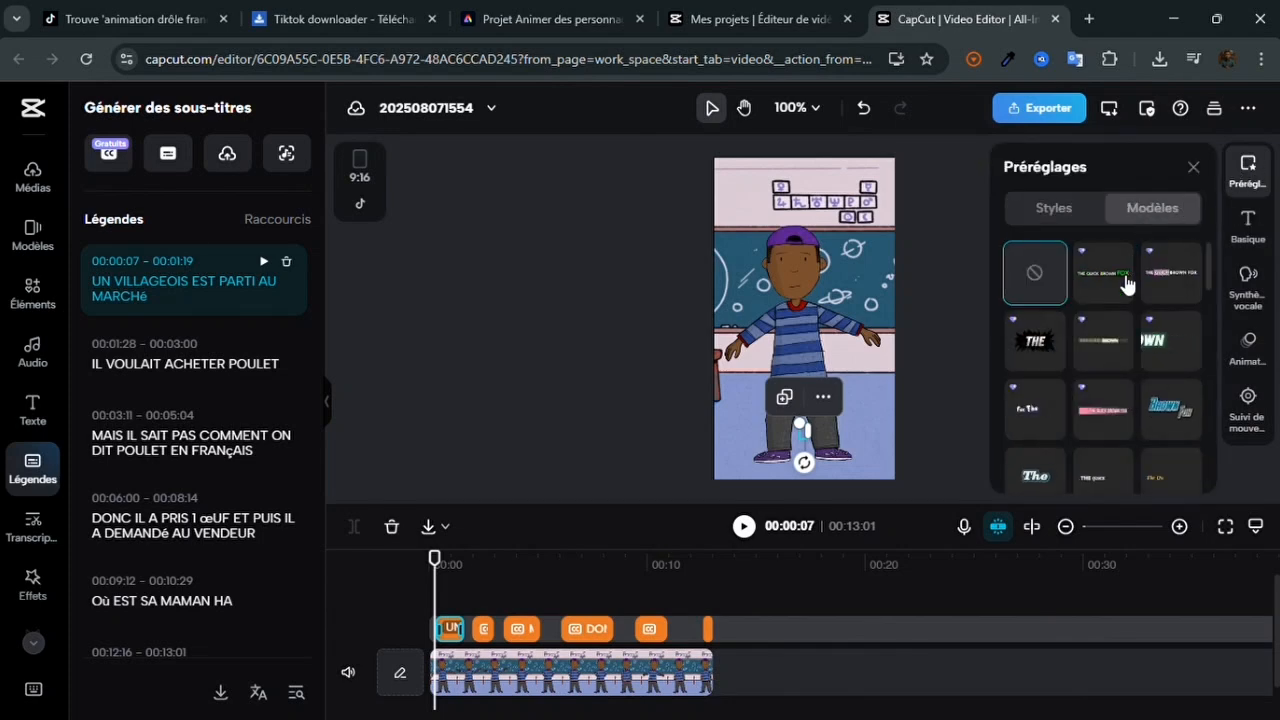
pyautogui.scroll(-5, 1110, 385)
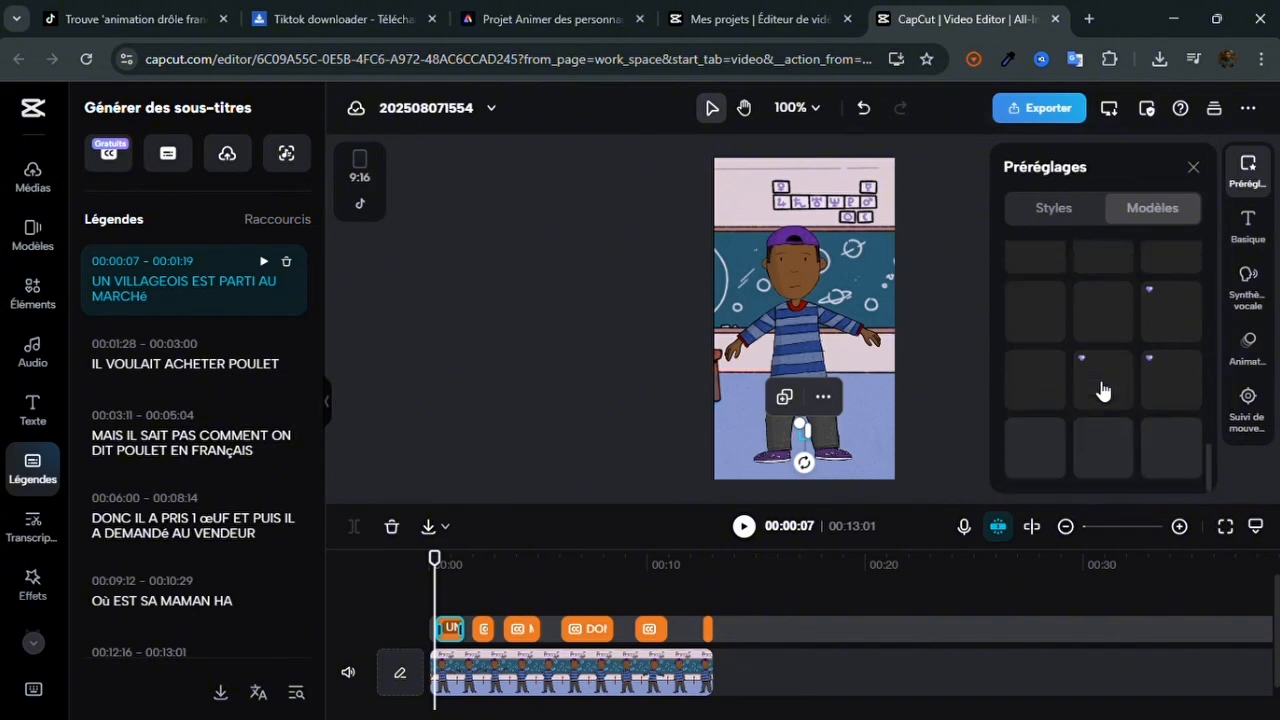
pyautogui.scroll(-2, 1101, 380)
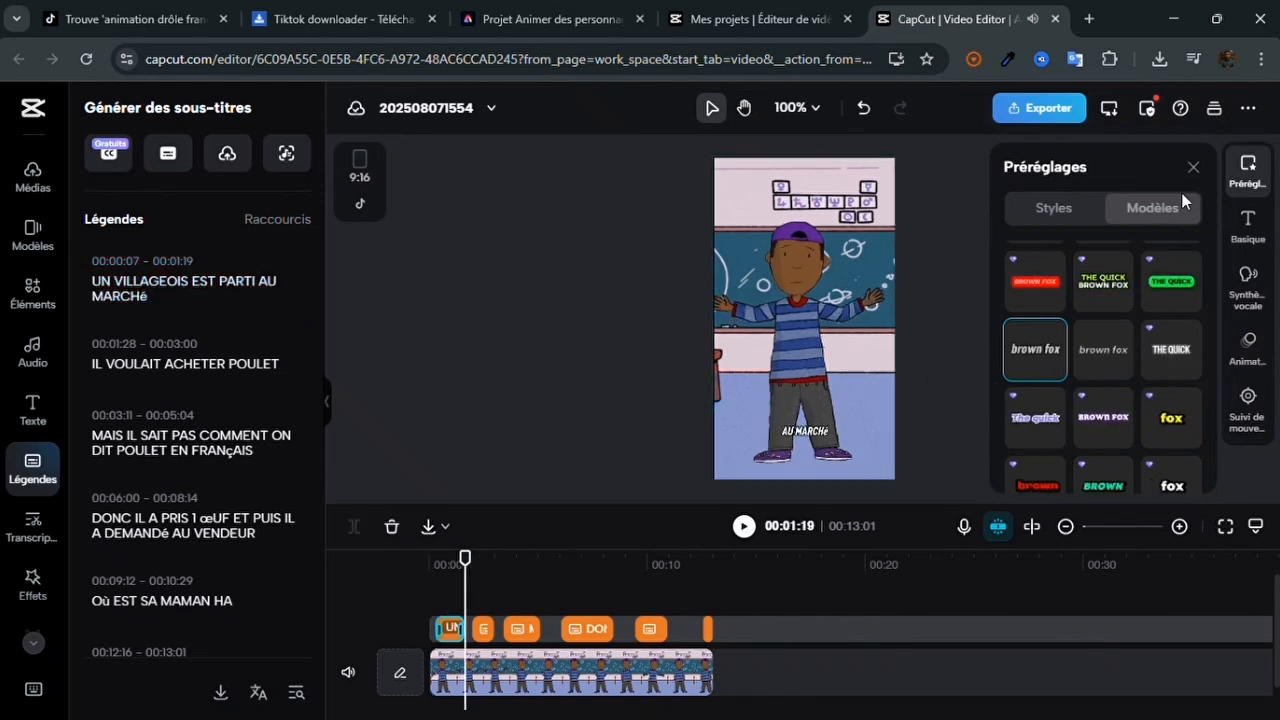
# Move the captions up from the character's legs to the middle of his torso in the preview
pyautogui.click(958, 261)
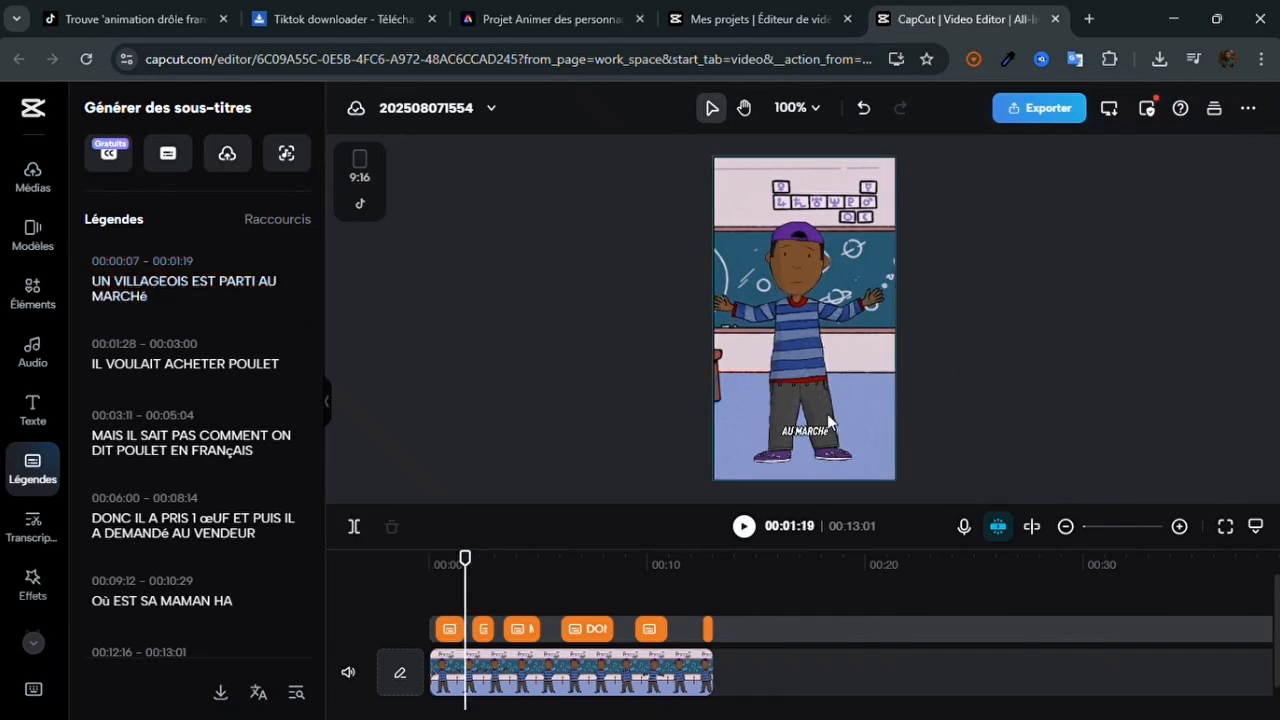
pyautogui.click(806, 440)
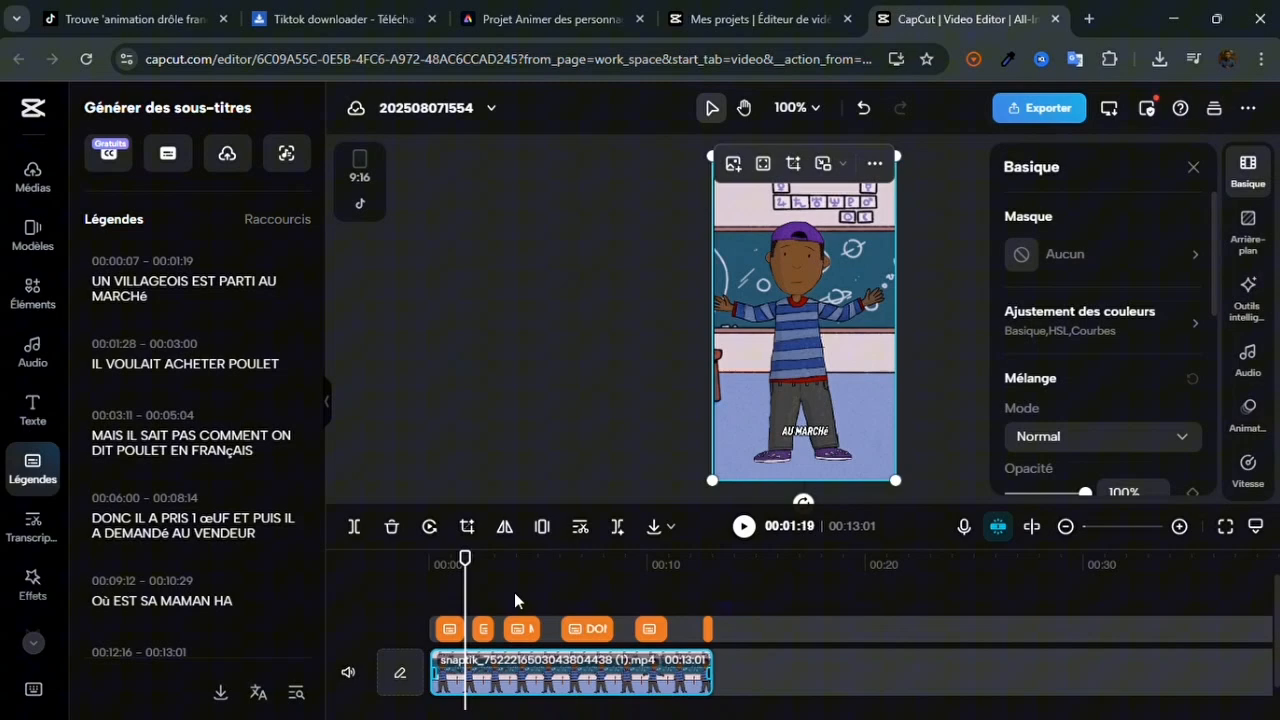
pyautogui.click(448, 628)
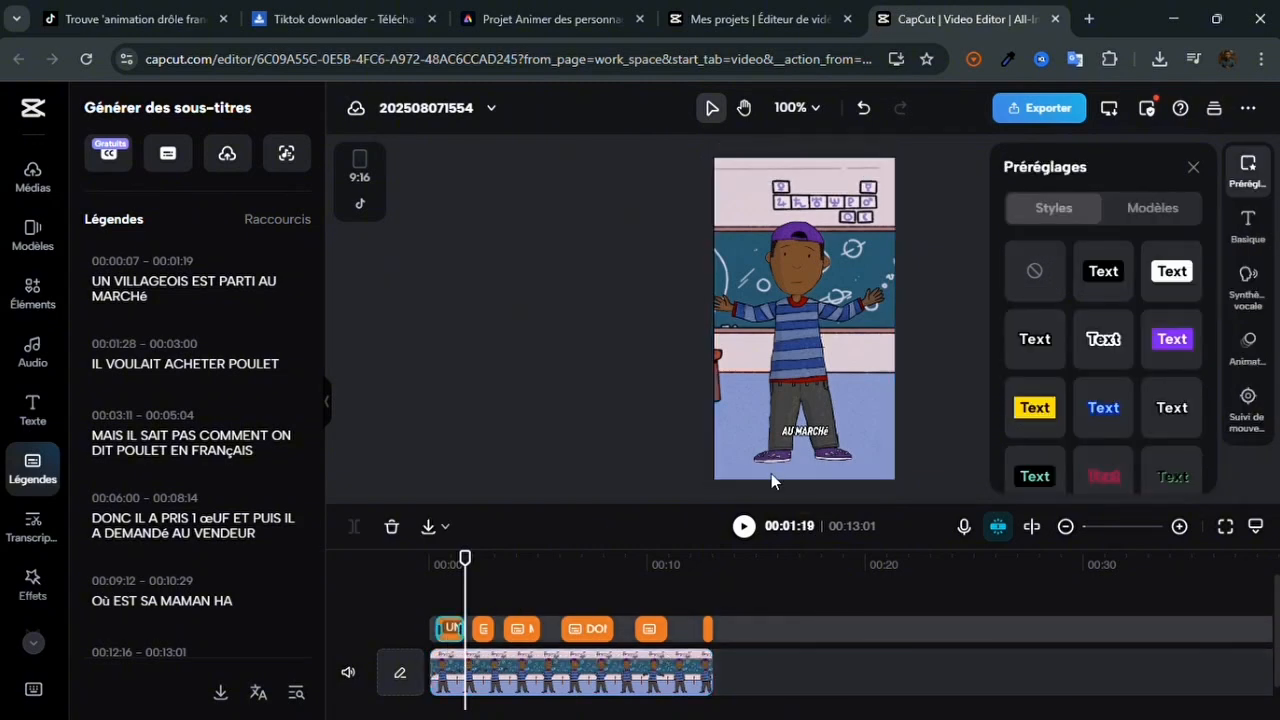
pyautogui.click(808, 432)
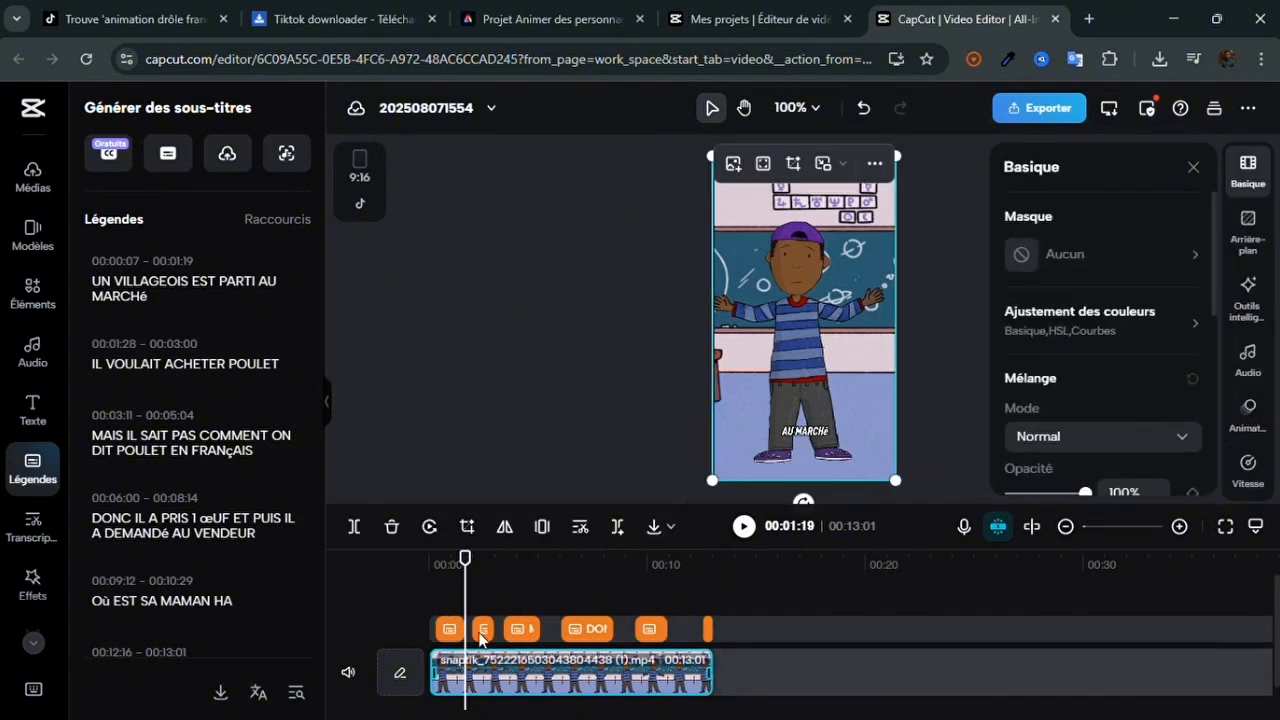
pyautogui.moveTo(475, 566); pyautogui.dragTo(451, 566)
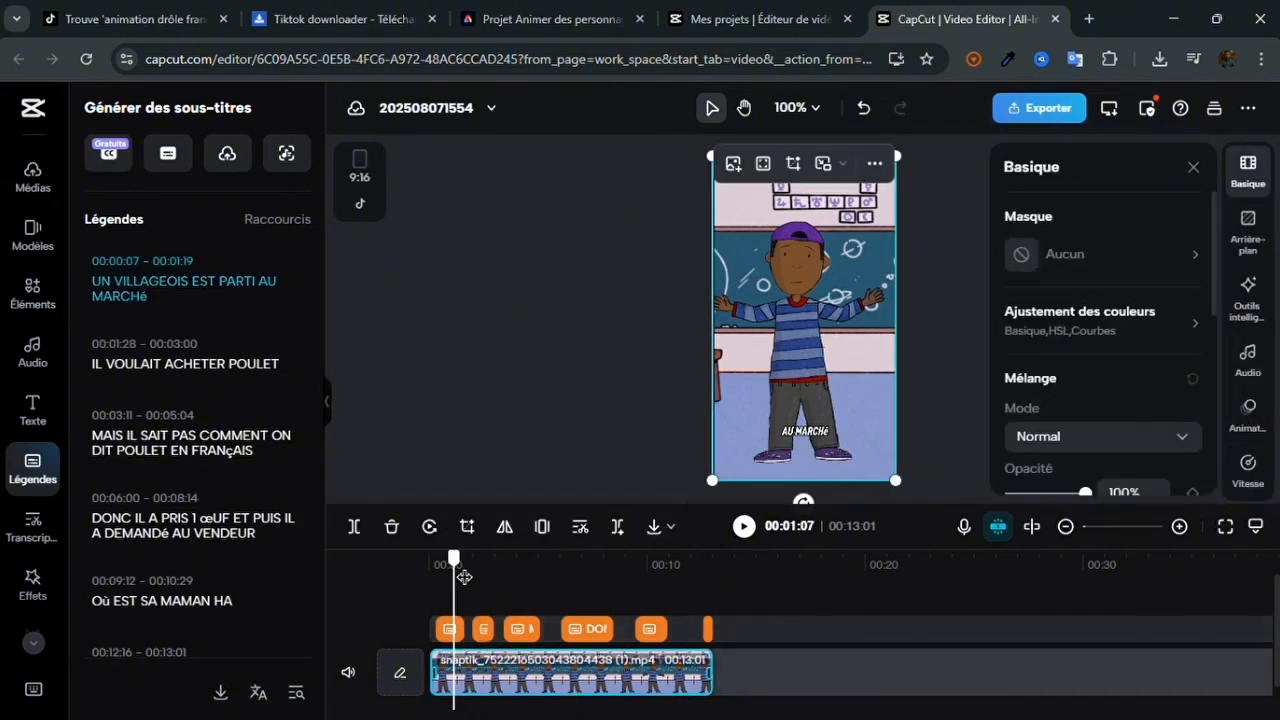
pyautogui.click(810, 434)
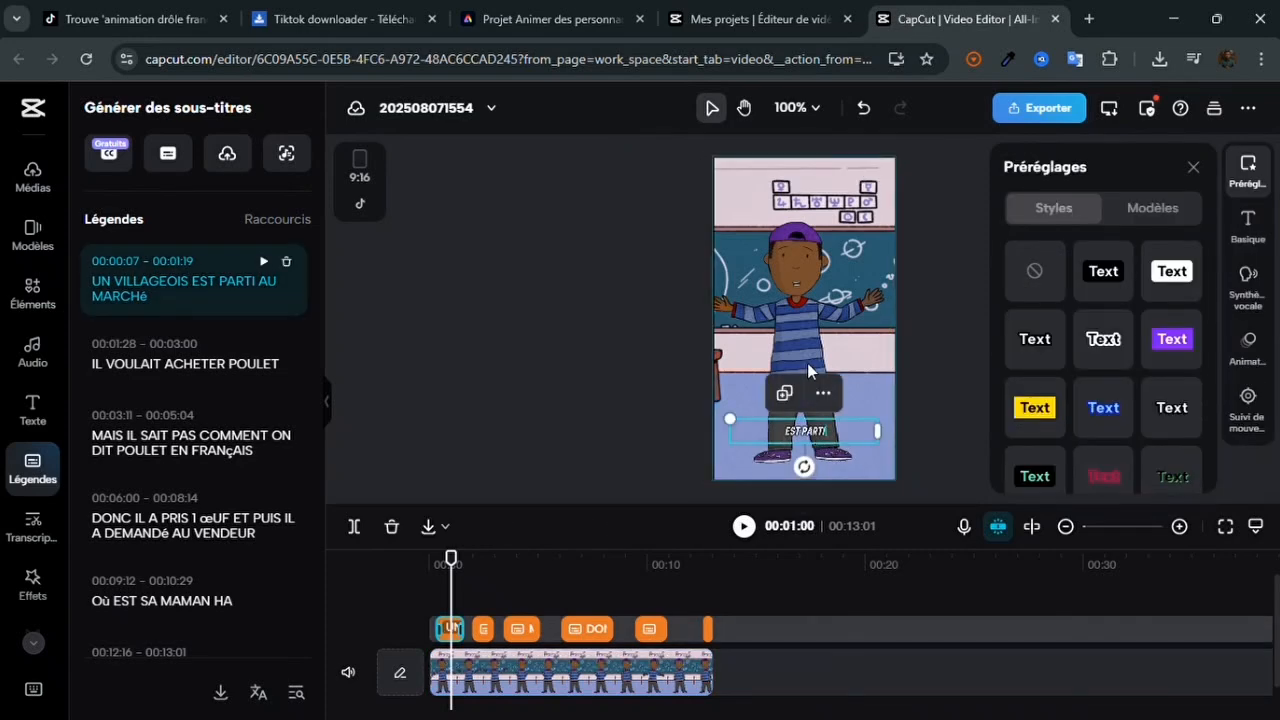
pyautogui.click(807, 363)
pyautogui.click(801, 434)
pyautogui.moveTo(801, 434); pyautogui.dragTo(800, 358)
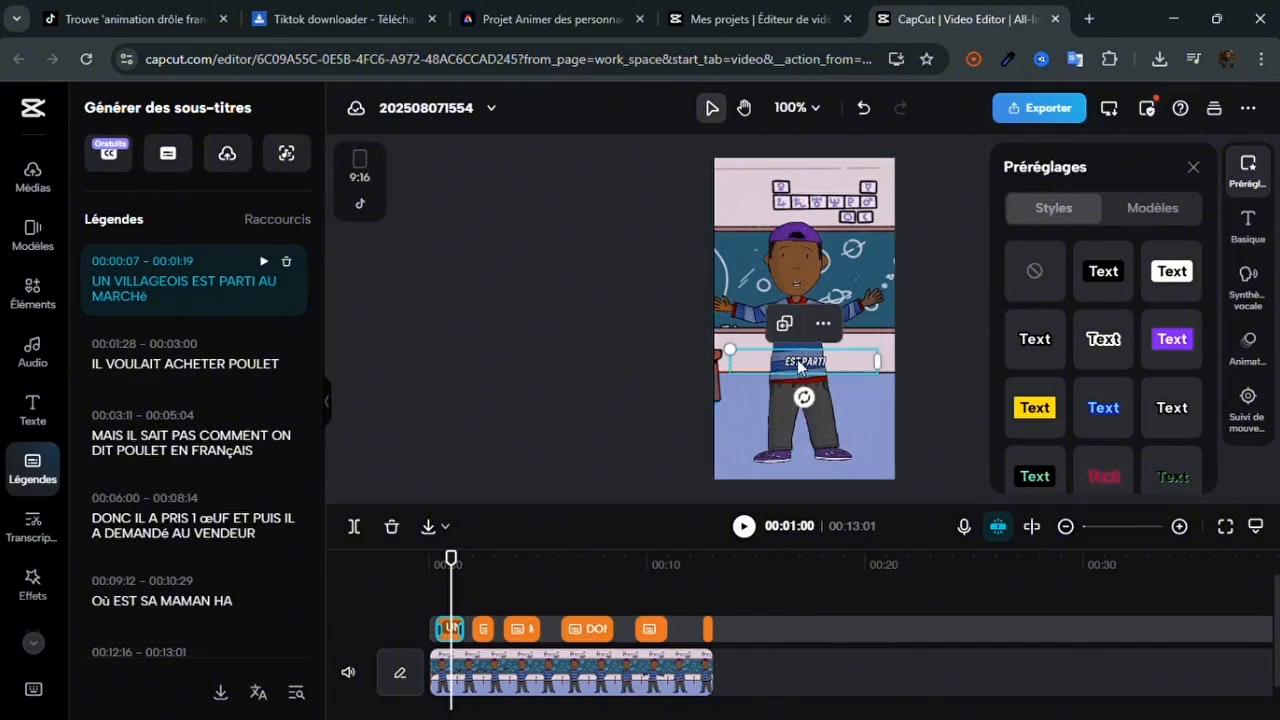
pyautogui.click(850, 405)
pyautogui.click(797, 367)
pyautogui.moveTo(803, 366); pyautogui.dragTo(817, 352)
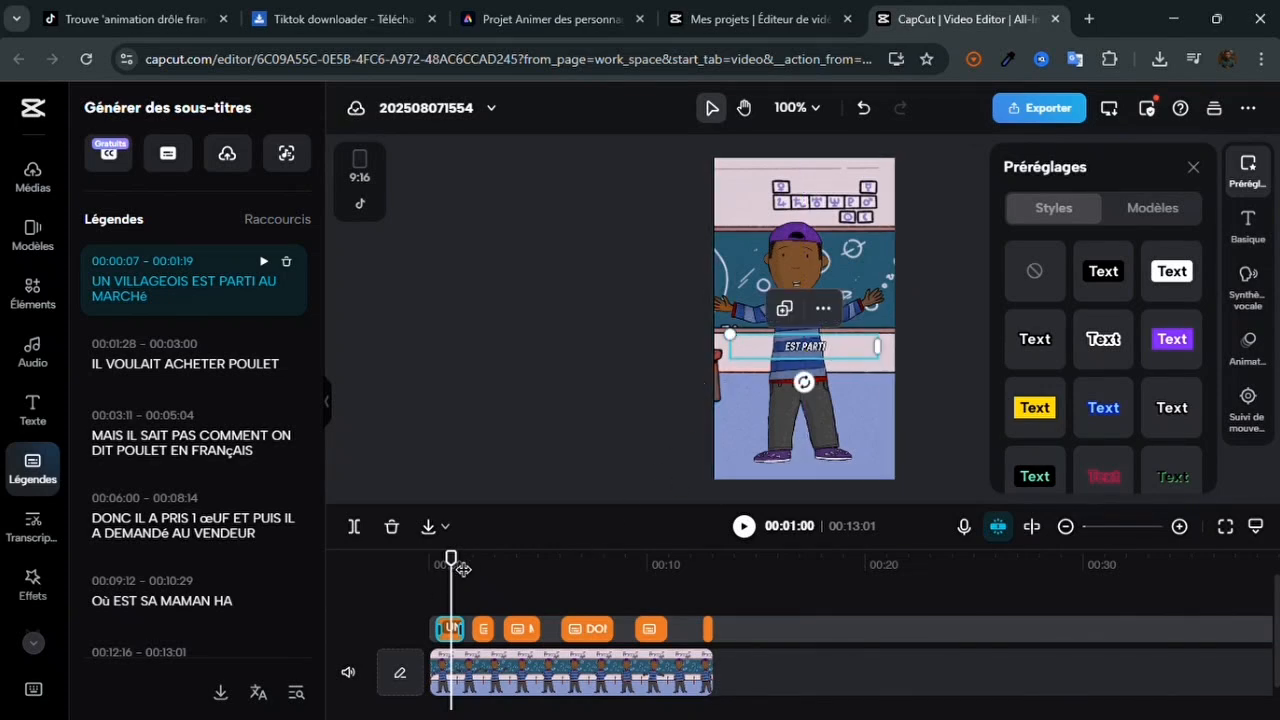
# Scrub through the opening of the timeline to check the repositioned captions, and select the first caption clip
pyautogui.moveTo(463, 569); pyautogui.dragTo(456, 579)
pyautogui.moveTo(466, 563)
pyautogui.mouseDown()
pyautogui.moveTo(543, 587)
pyautogui.moveTo(517, 598)
pyautogui.moveTo(450, 570)
pyautogui.mouseUp()
pyautogui.click(795, 347)
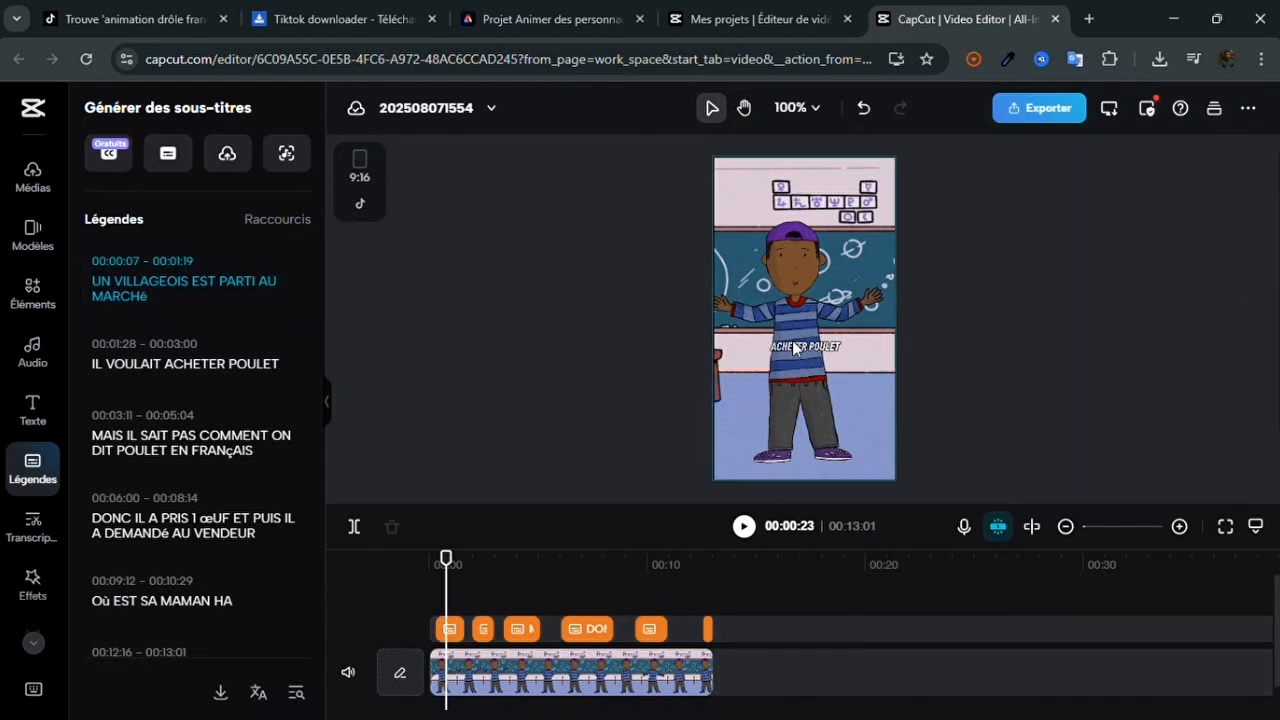
pyautogui.click(450, 628)
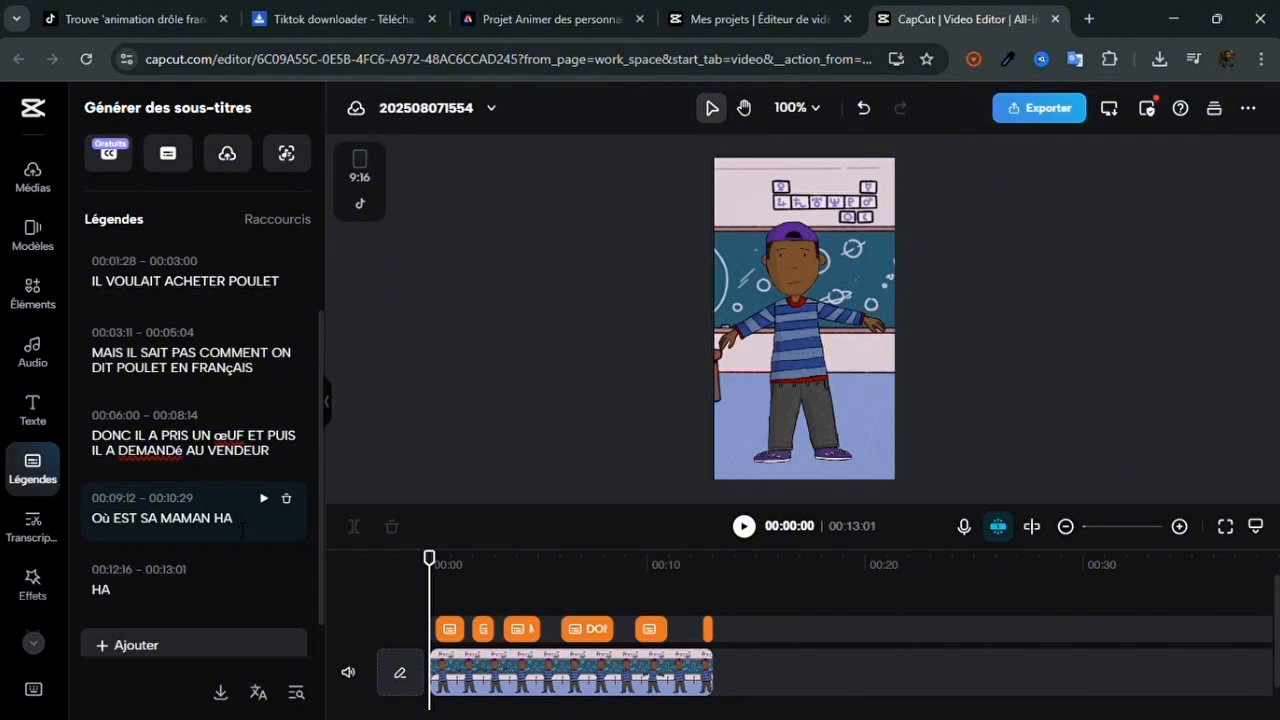
# Preview the video from the "Où EST SA MAMAN HA" caption to the end, and replay it from the start
pyautogui.click(220, 527)
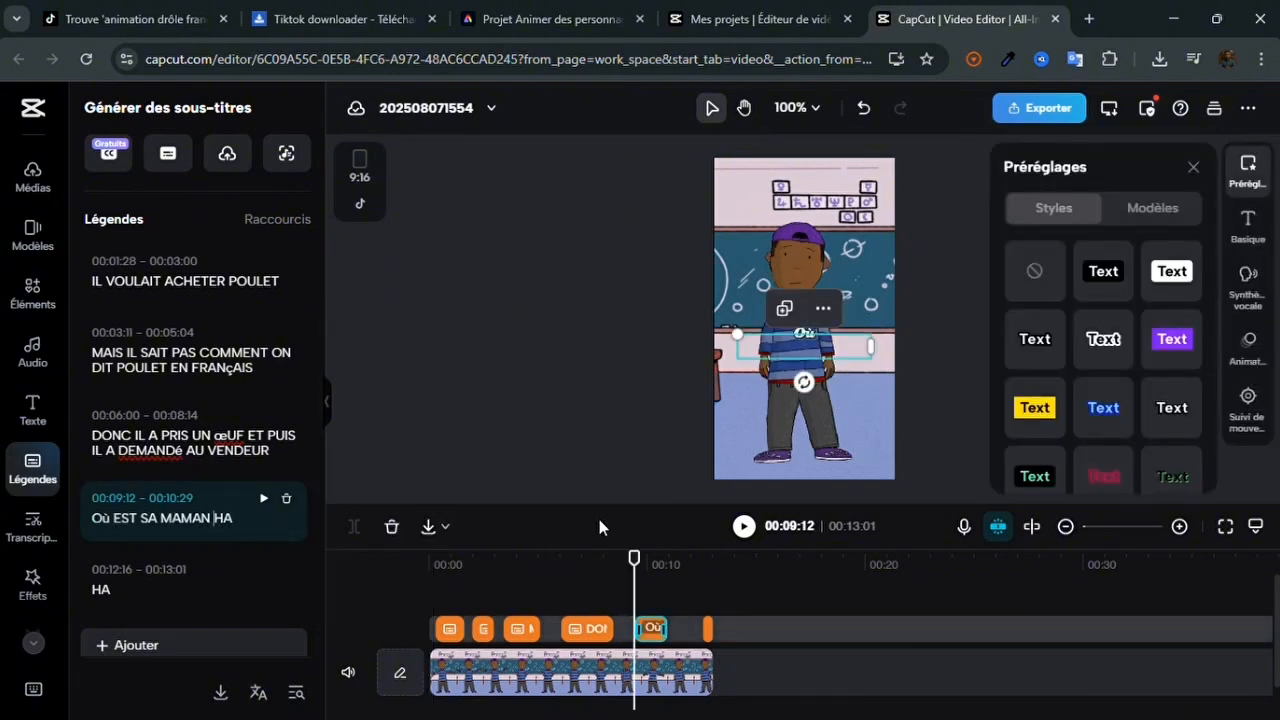
pyautogui.click(743, 526)
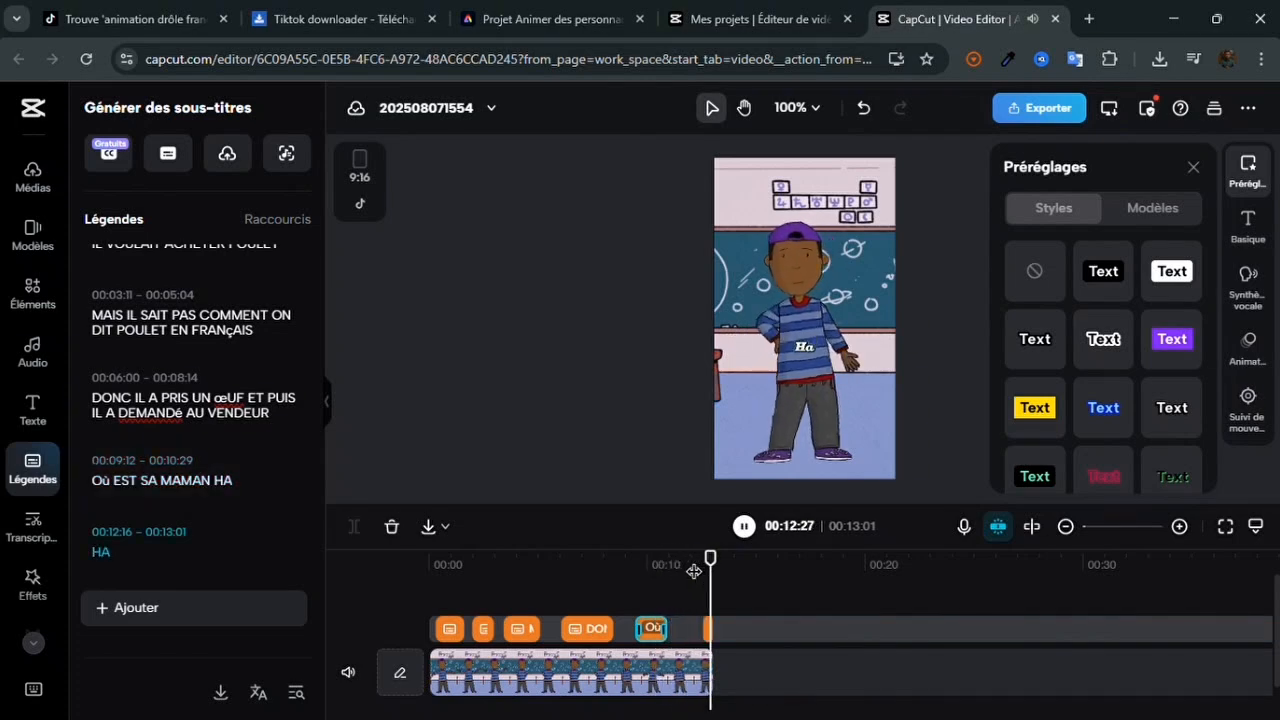
pyautogui.moveTo(712, 563); pyautogui.dragTo(397, 580)
pyautogui.click(745, 527)
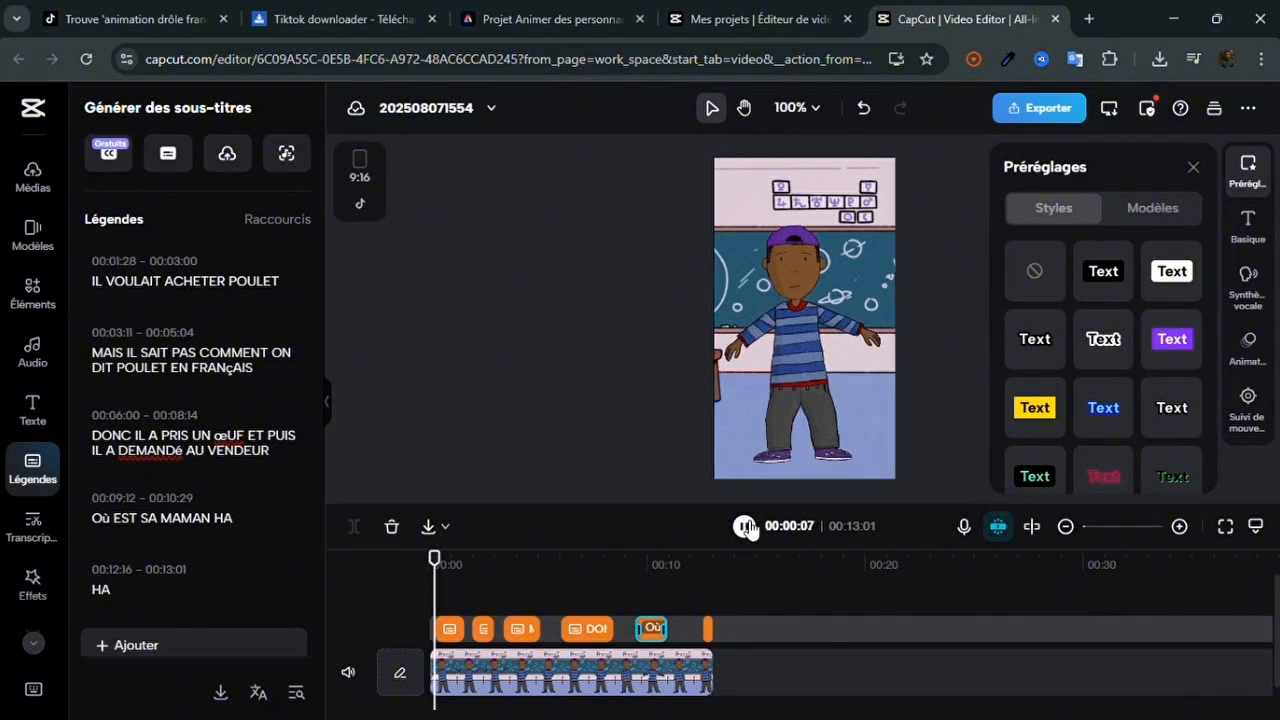